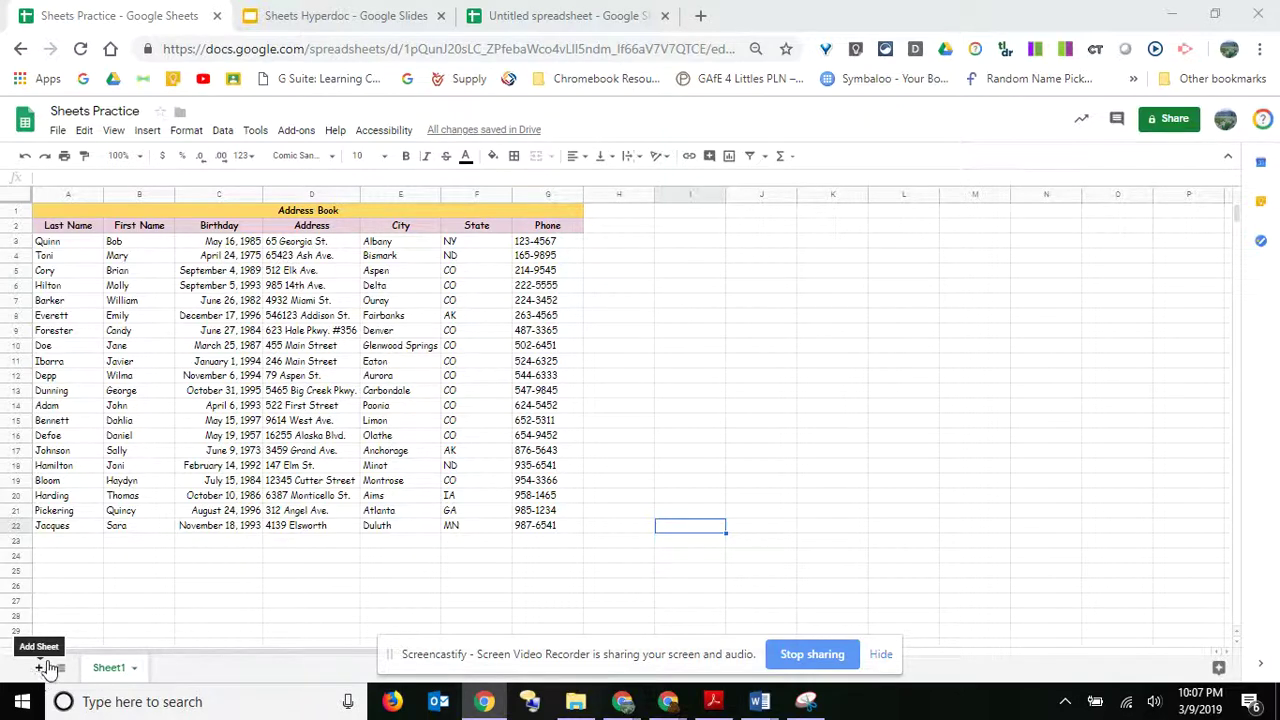
Add a new sheet and paste the copied recipe ingredient table starting at cell A1.
click(40, 668)
click(40, 669)
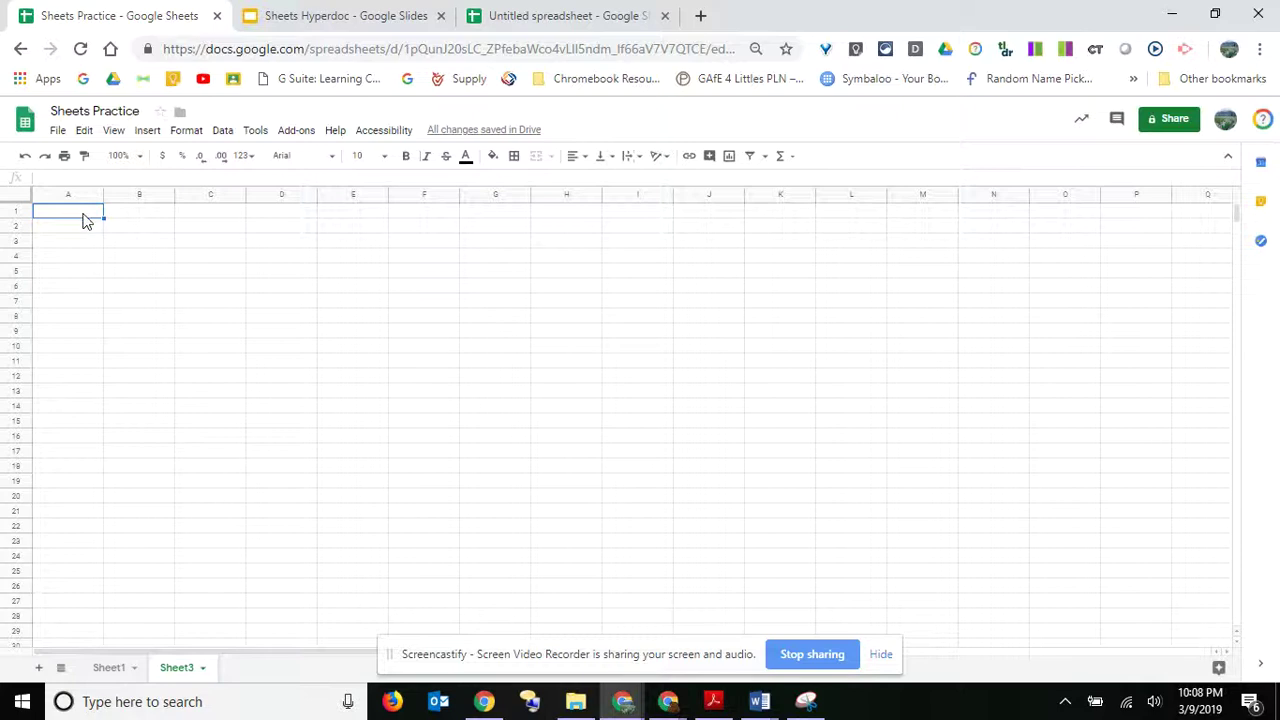
key(ctrl+v)
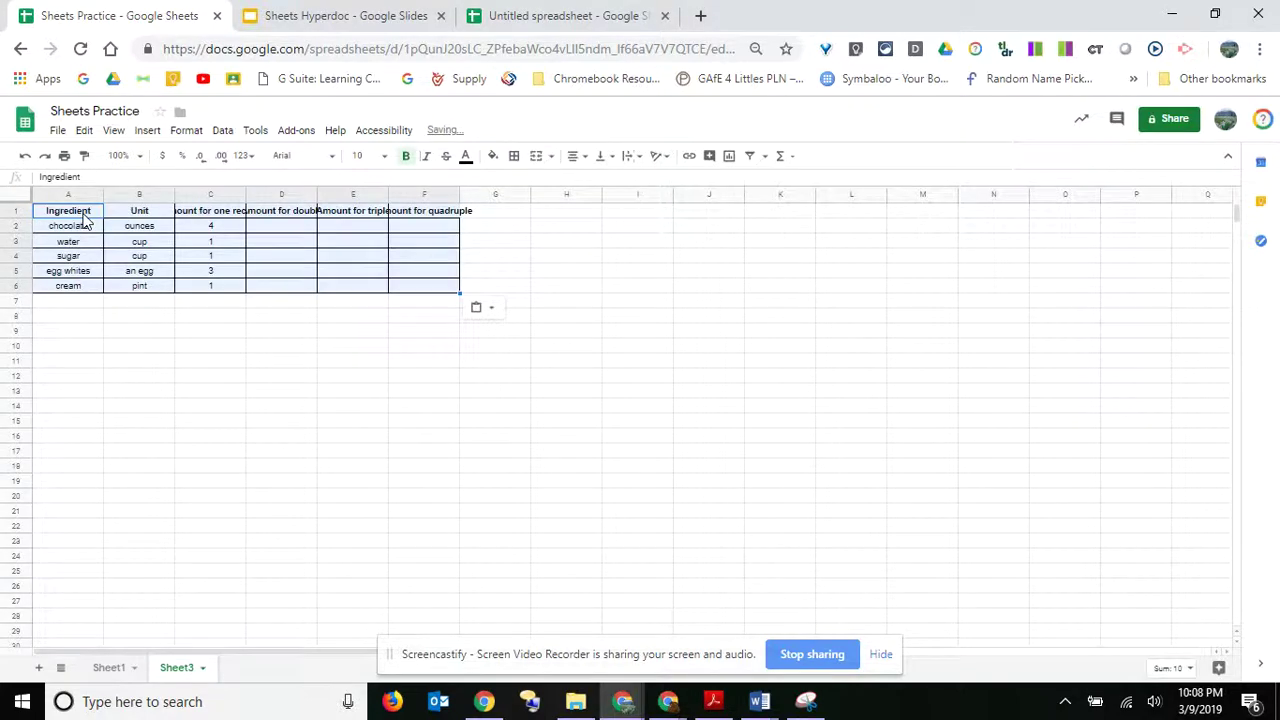
click(258, 378)
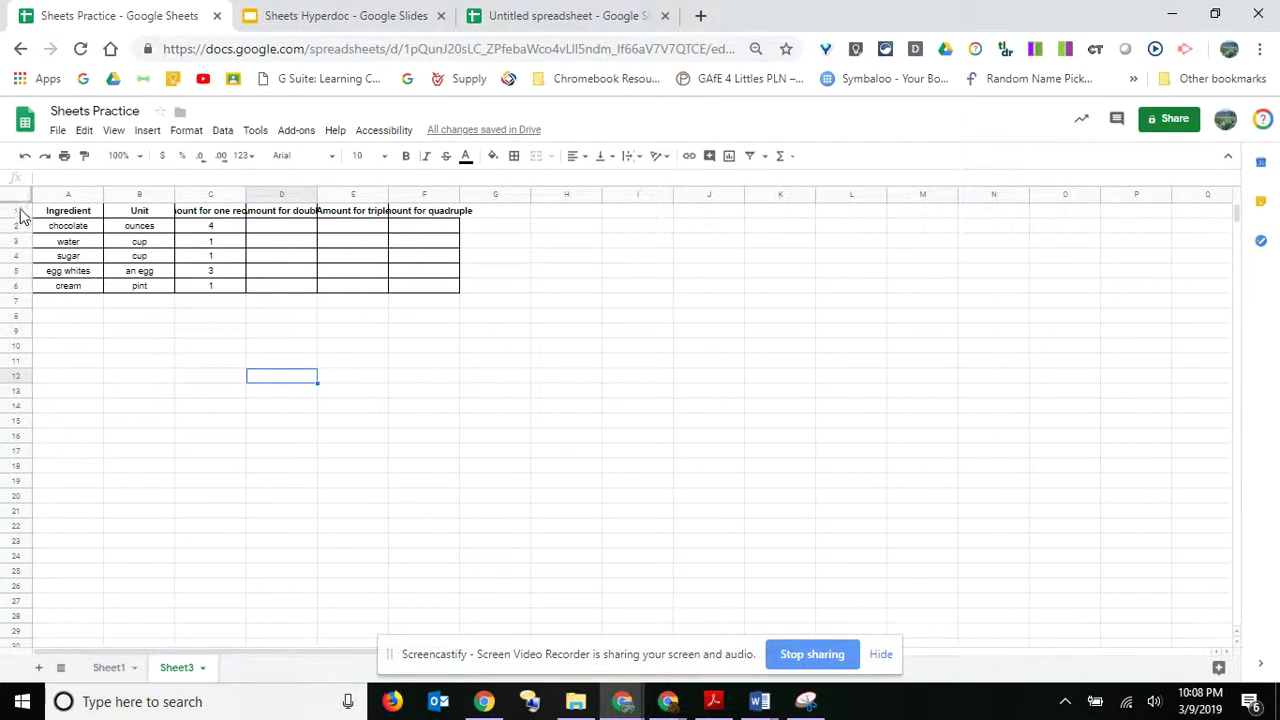
Wrap the text of the header row so the long column labels fit within their cells.
click(16, 210)
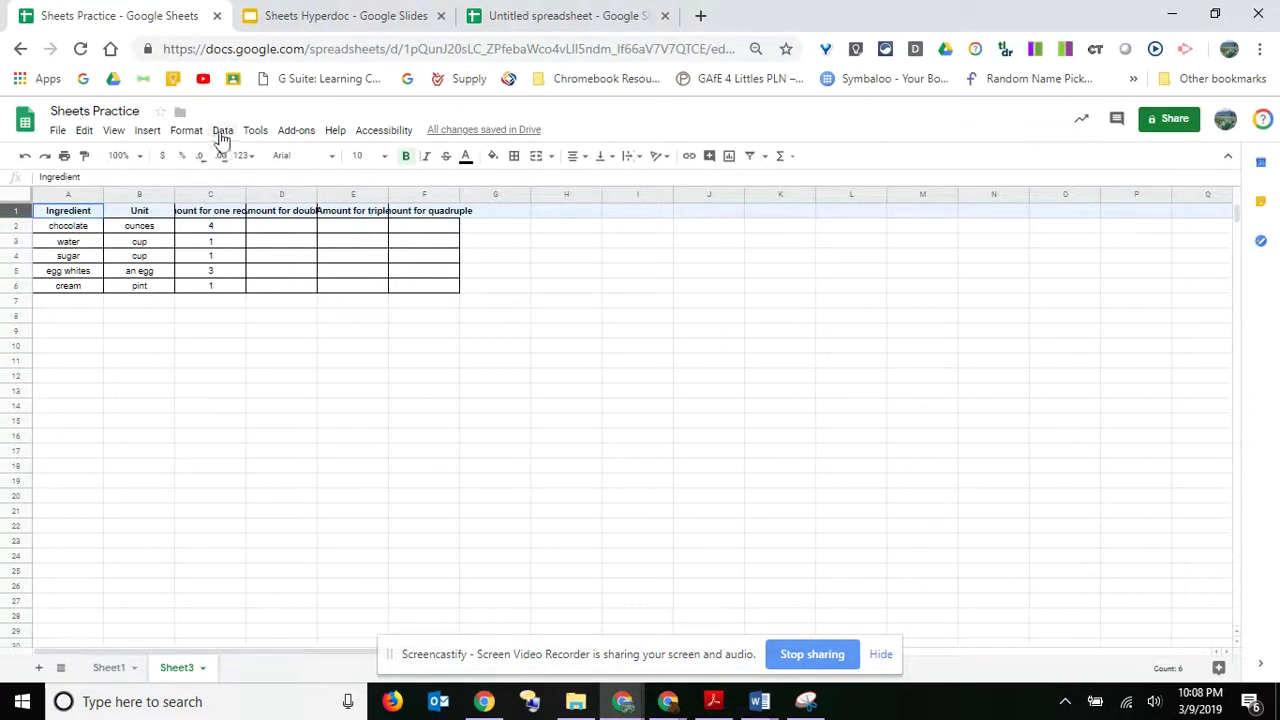
click(190, 133)
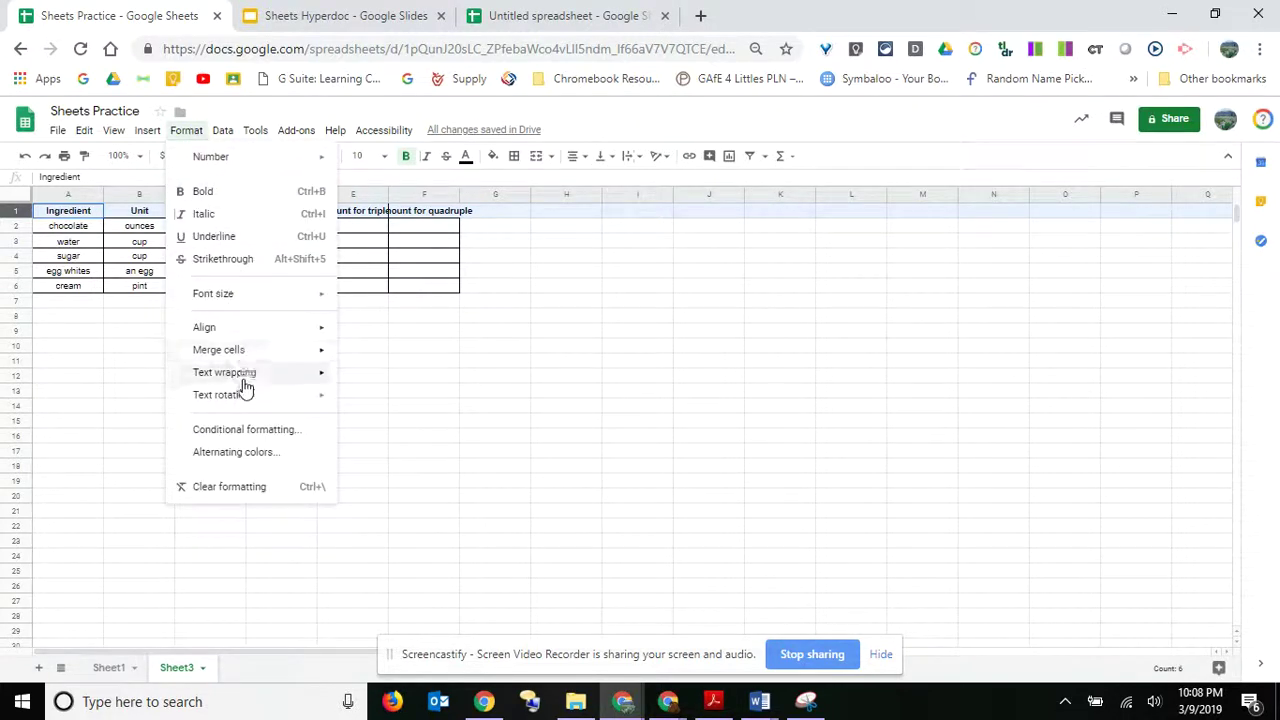
mouse_move(281, 380)
click(372, 400)
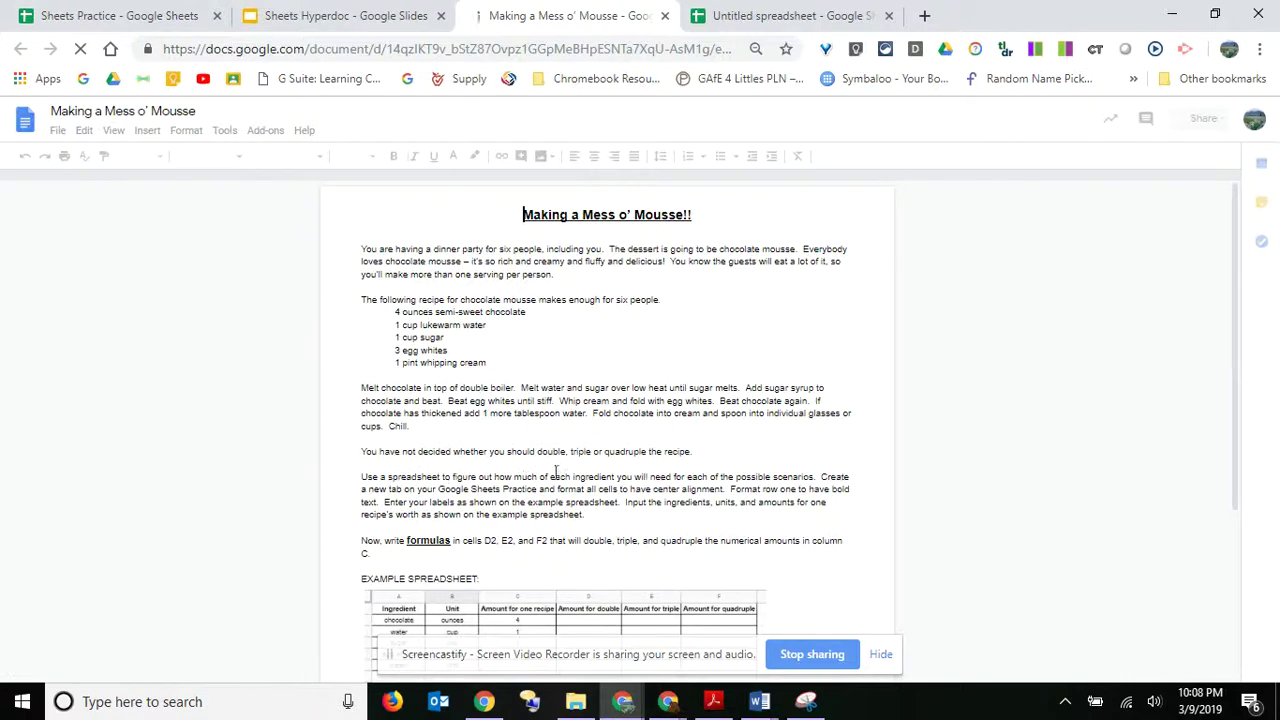
Review the mousse assignment, then in the Sheets Practice spreadsheet enter the formula =C2*2 in cell D2.
scroll(480, 510, down, 1)
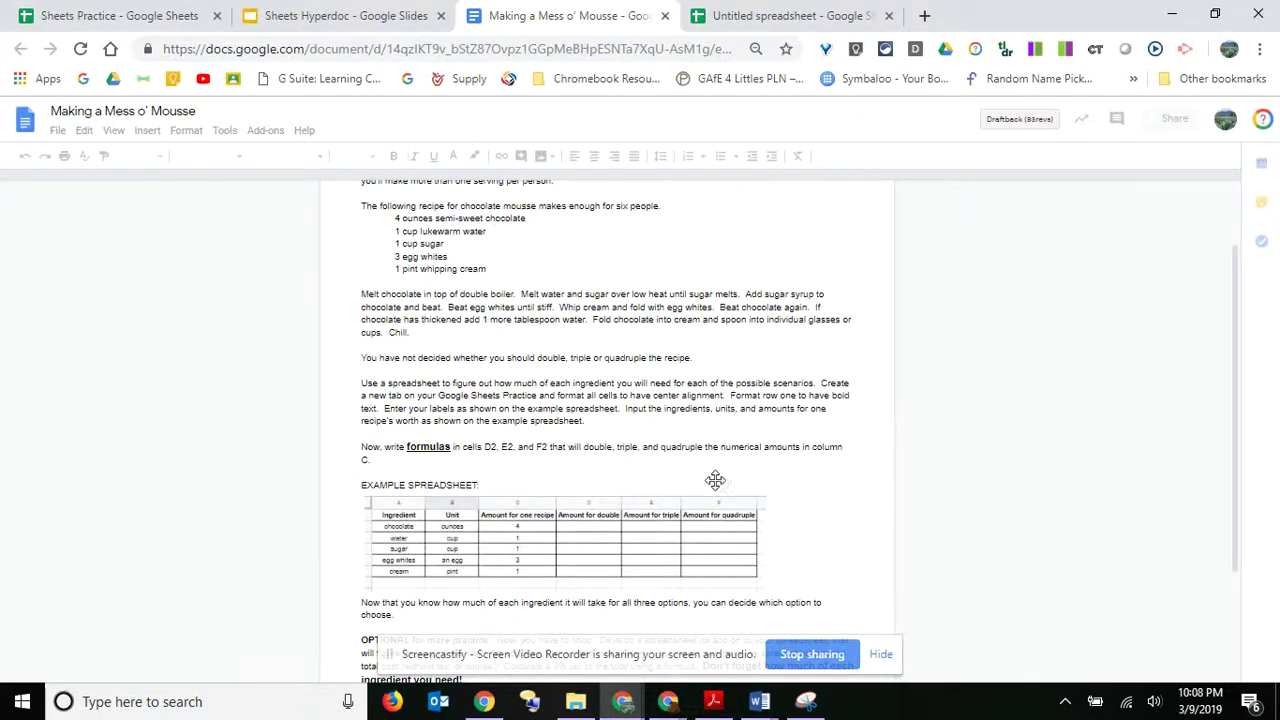
scroll(716, 475, down, 2)
scroll(711, 475, down, 1)
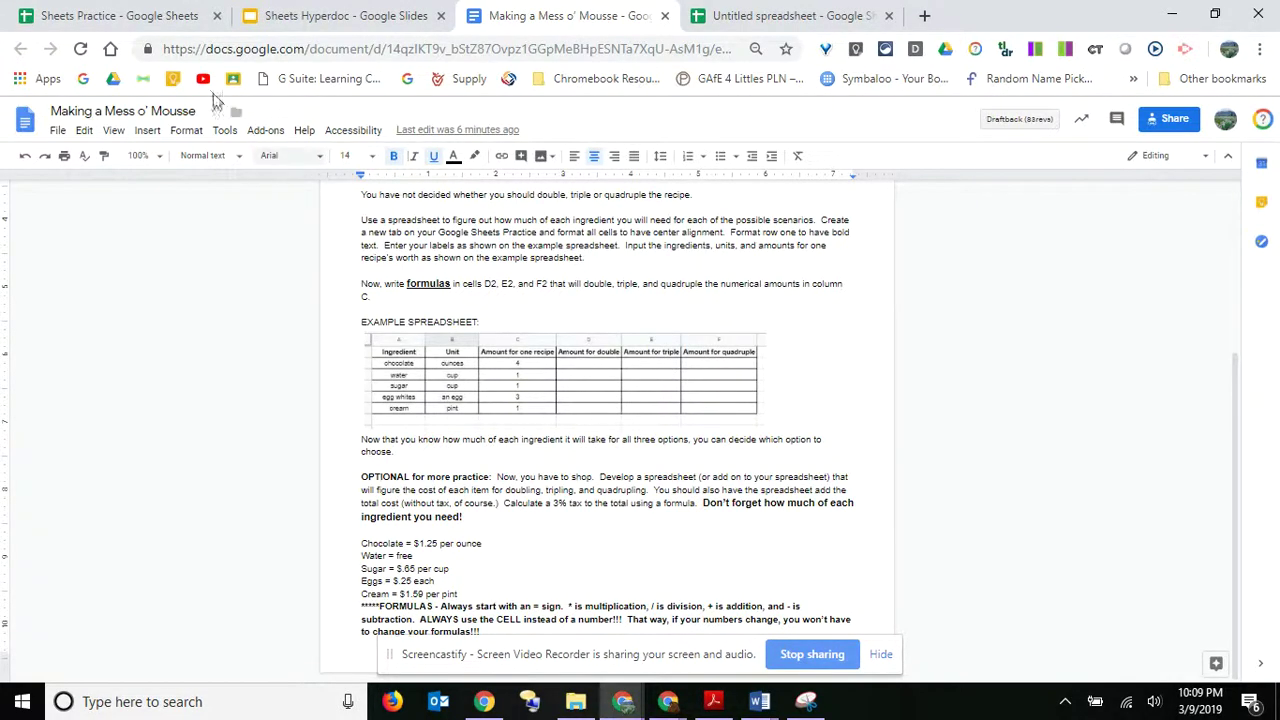
click(145, 18)
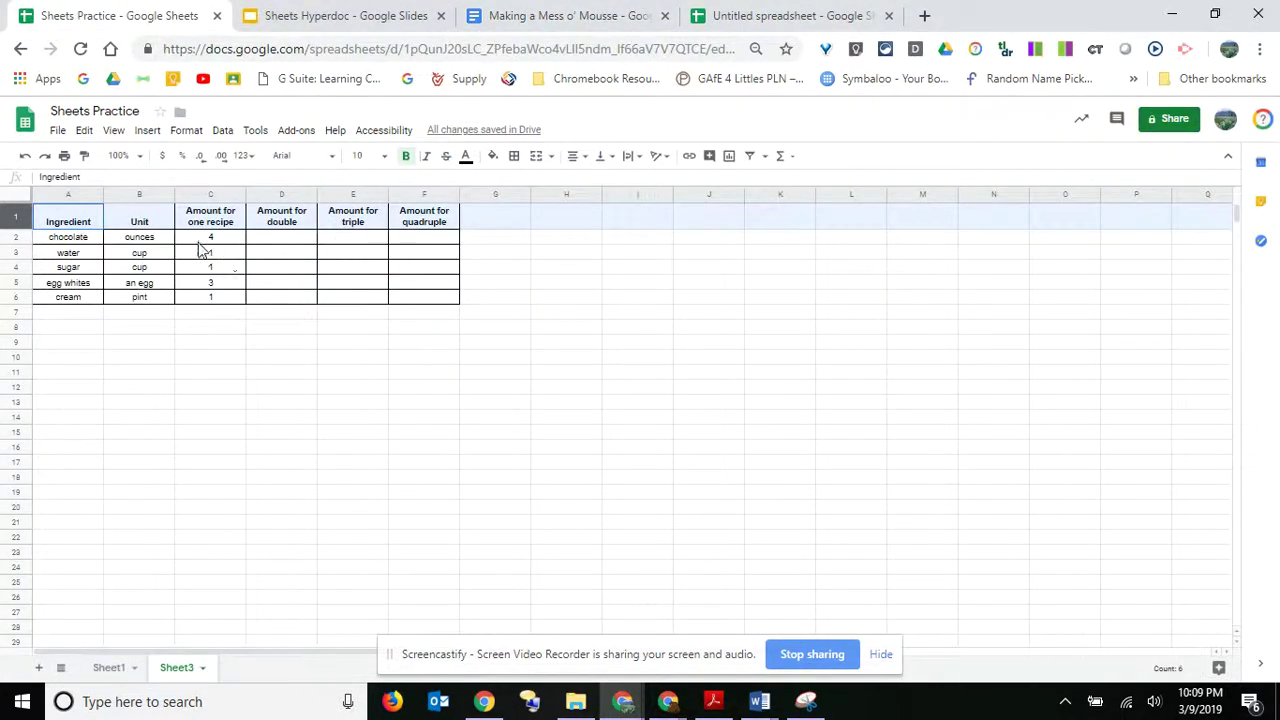
click(281, 240)
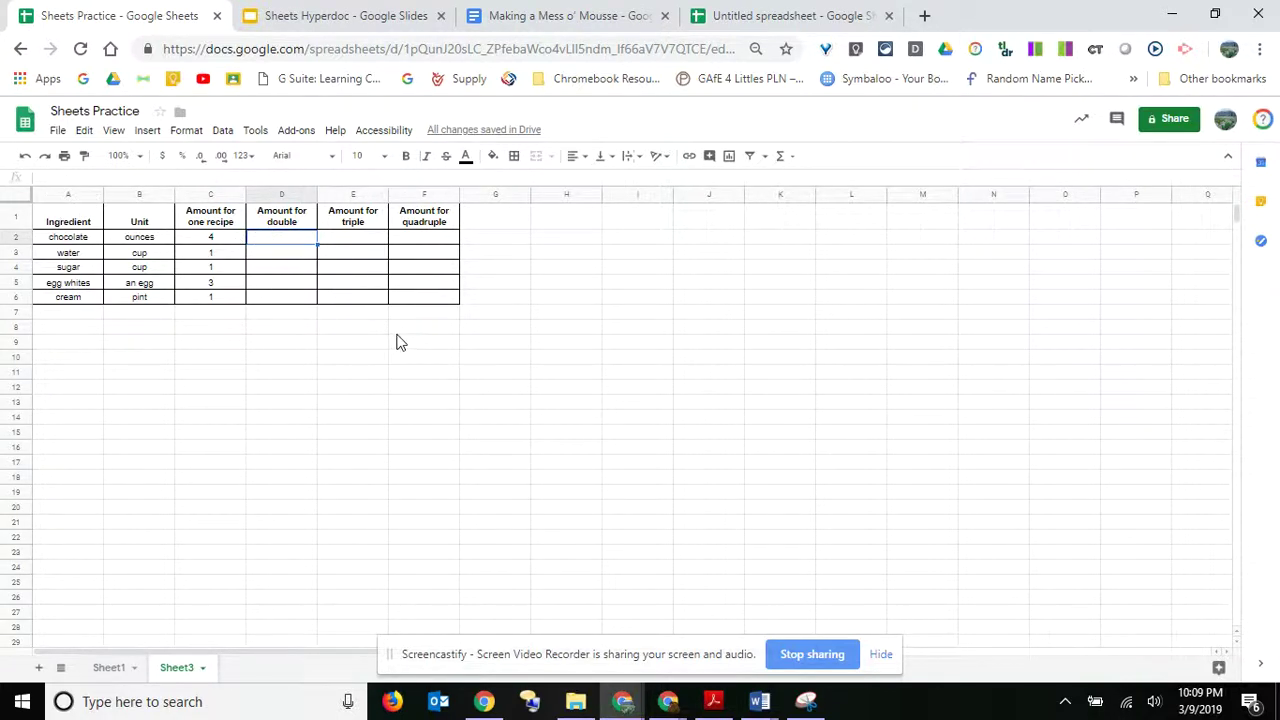
text(=)
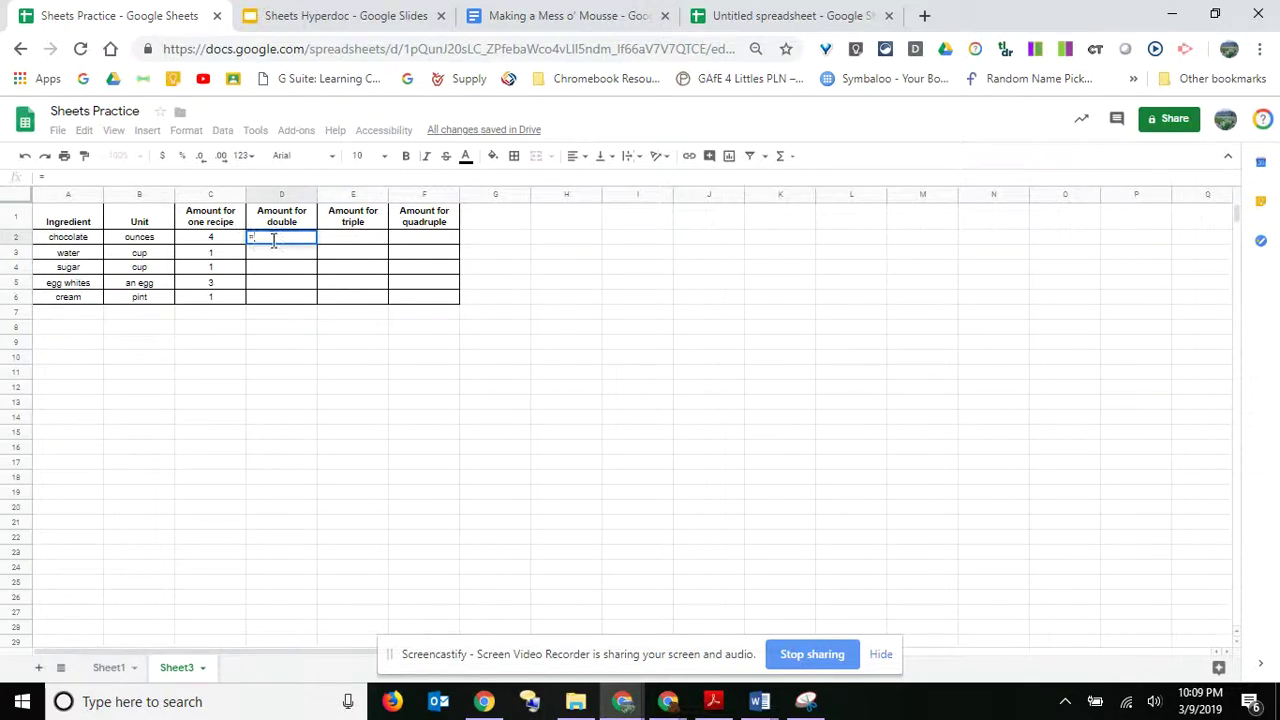
click(212, 246)
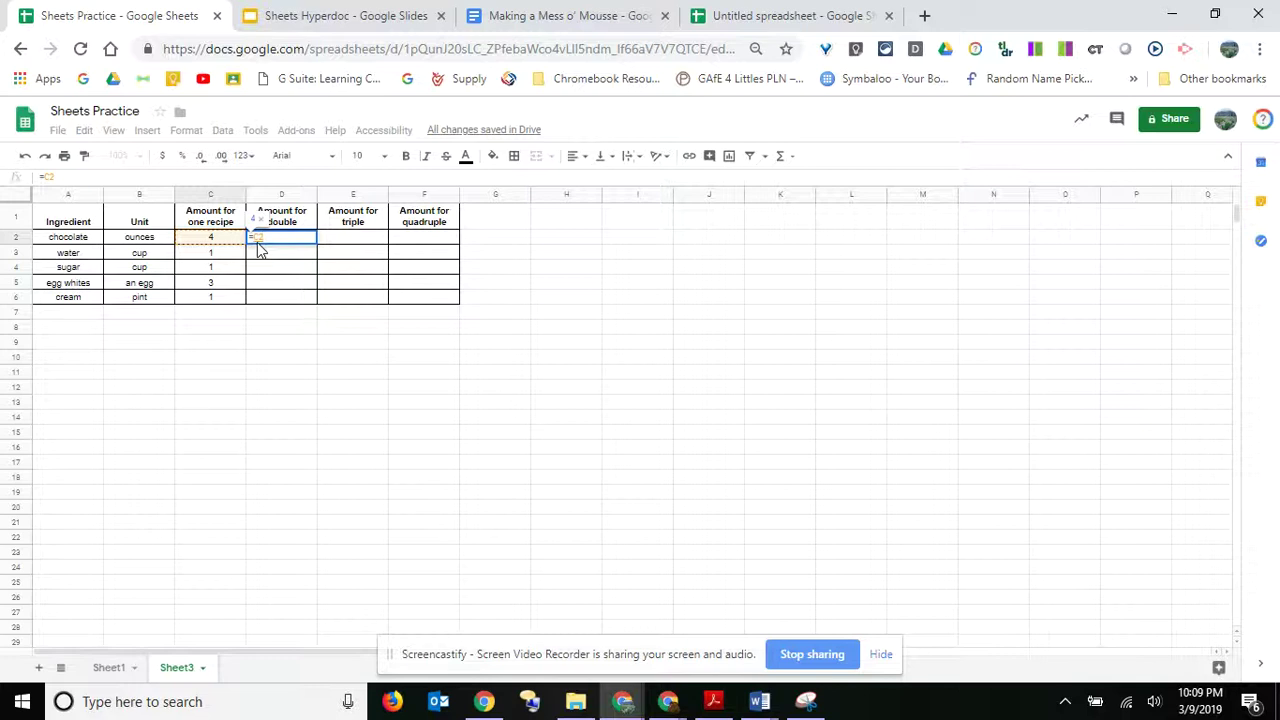
text(*2)
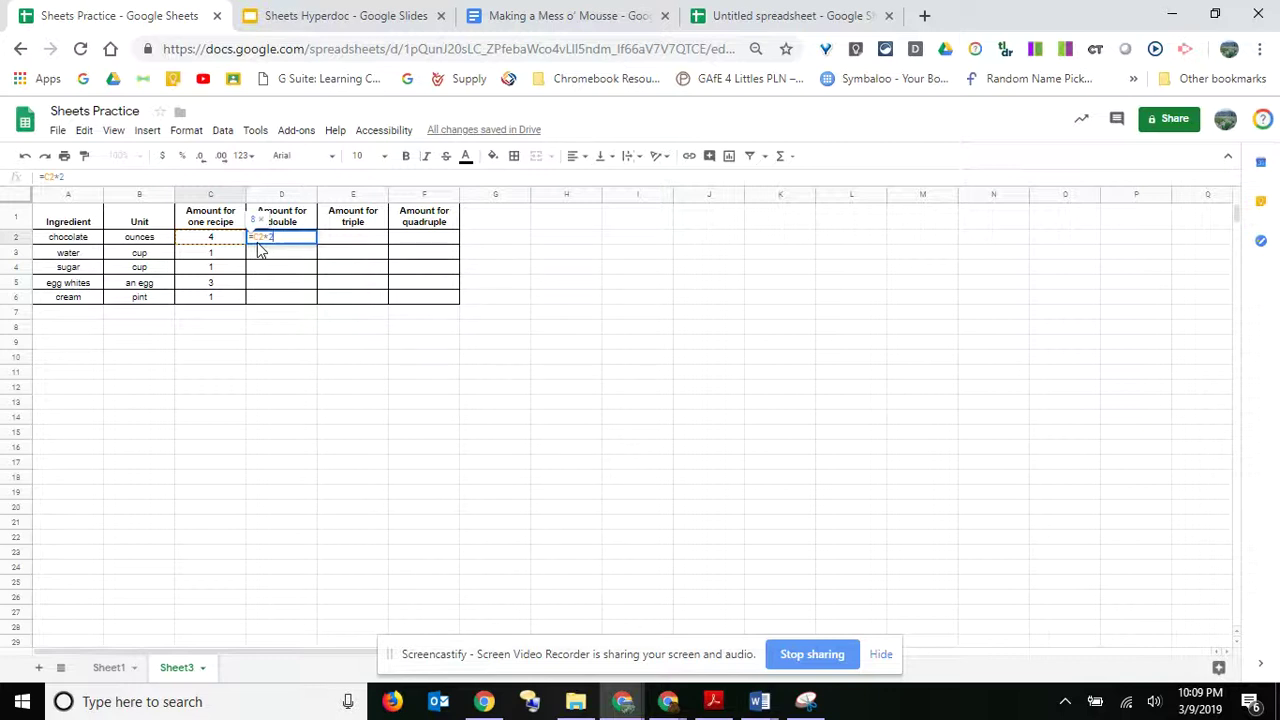
key(Return)
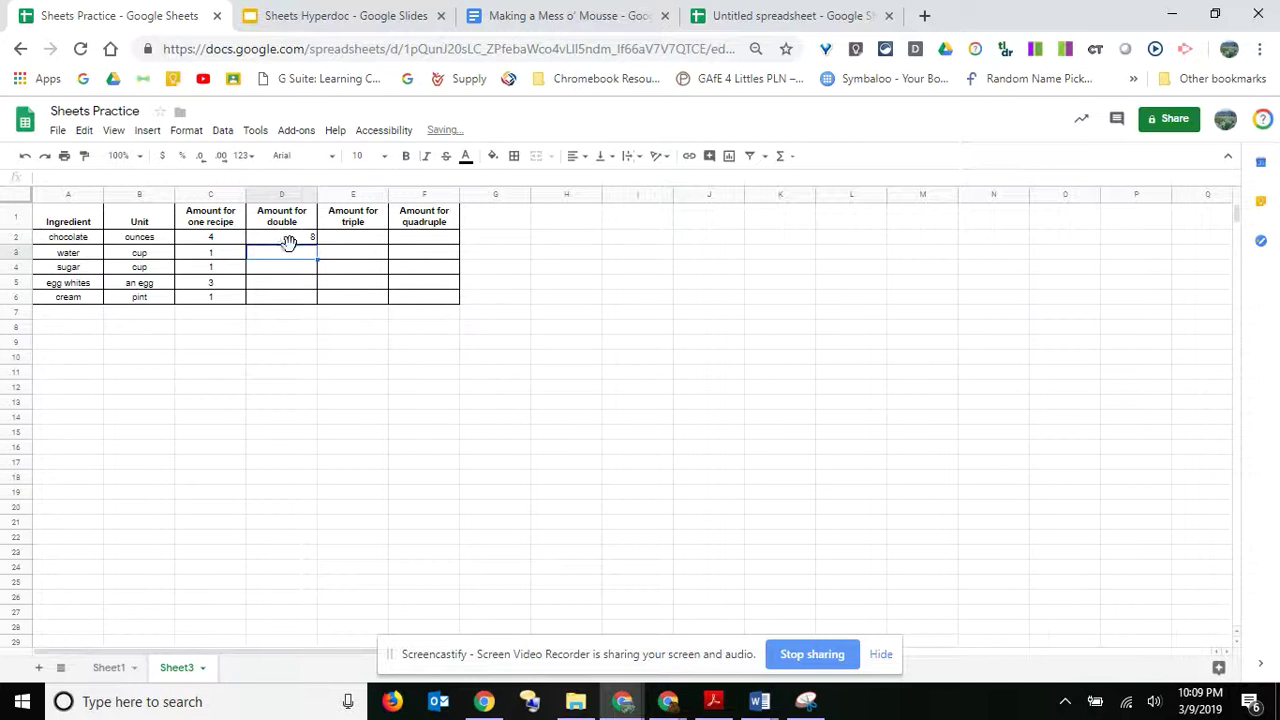
Fill the D2 doubling formula down through D6 and check the copied formulas in D4 and D5.
click(302, 240)
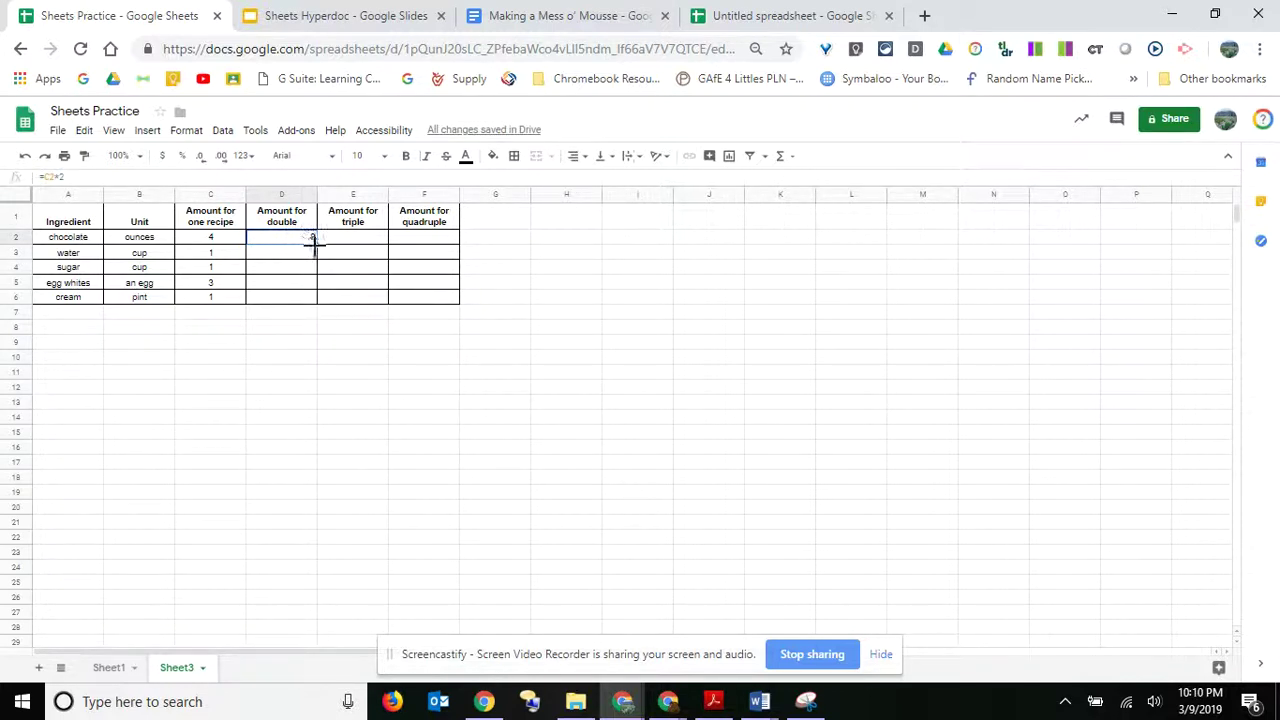
drag(315, 243, 315, 305)
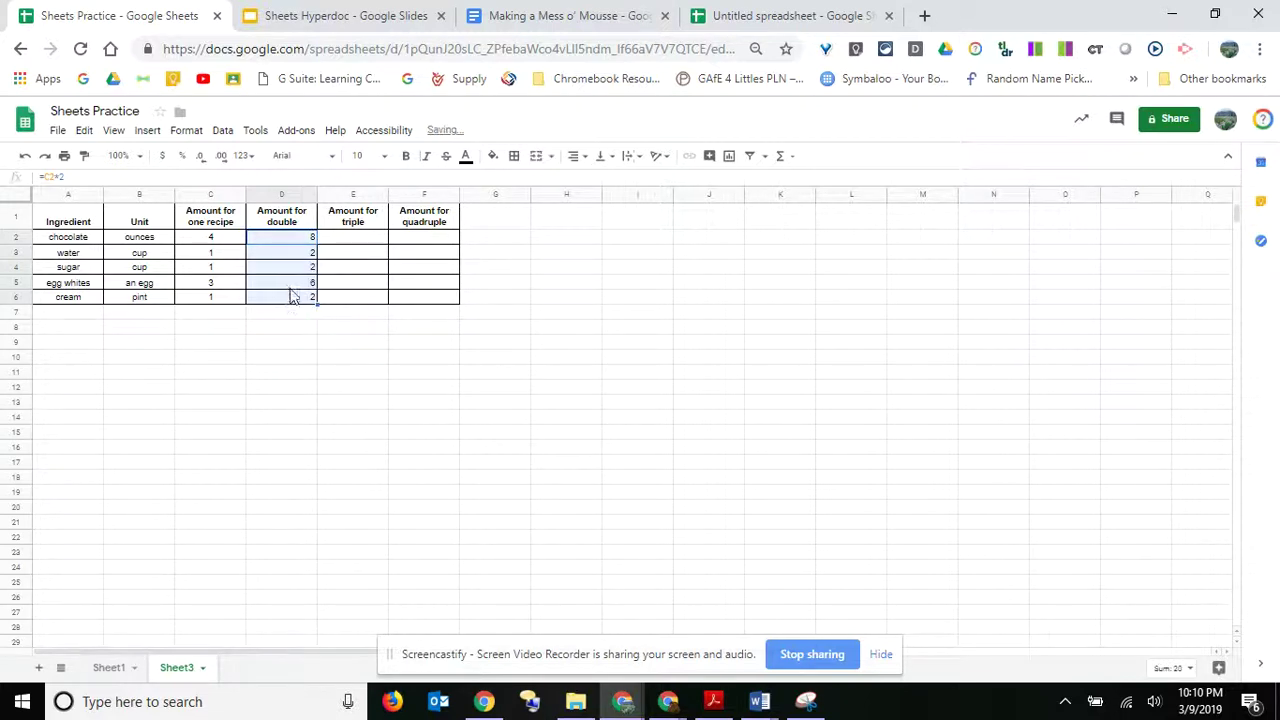
click(292, 270)
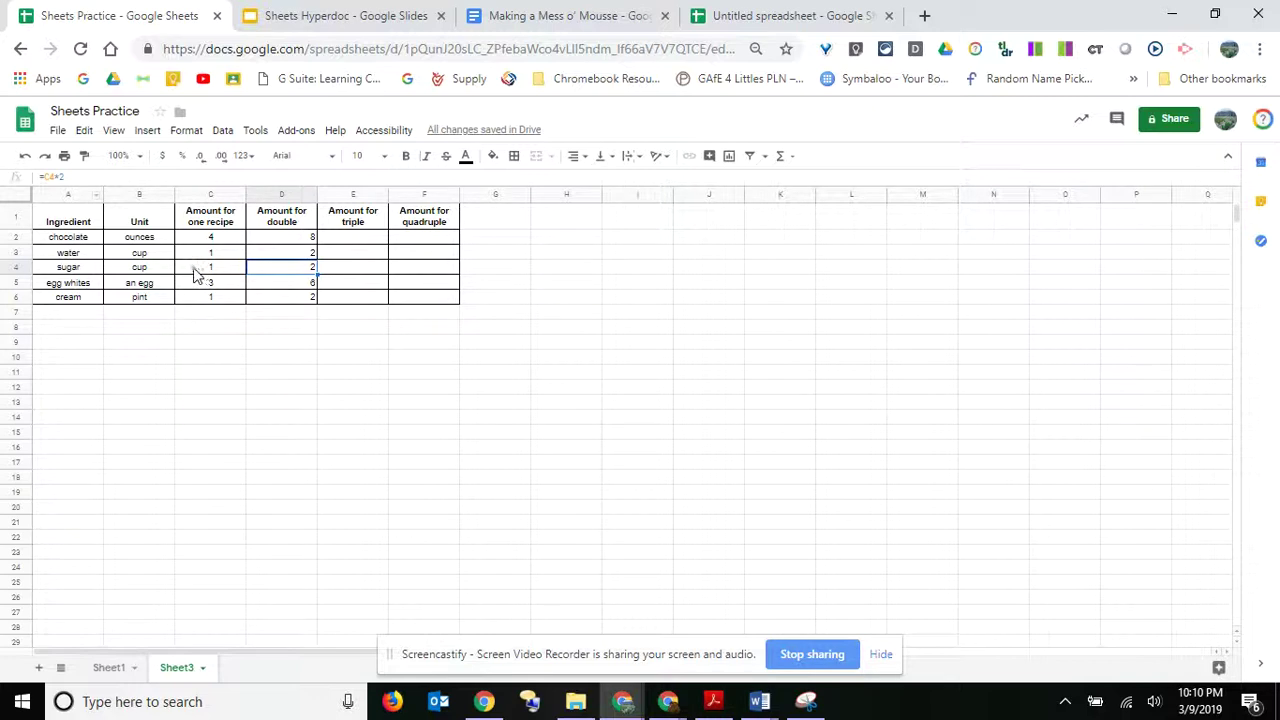
click(289, 285)
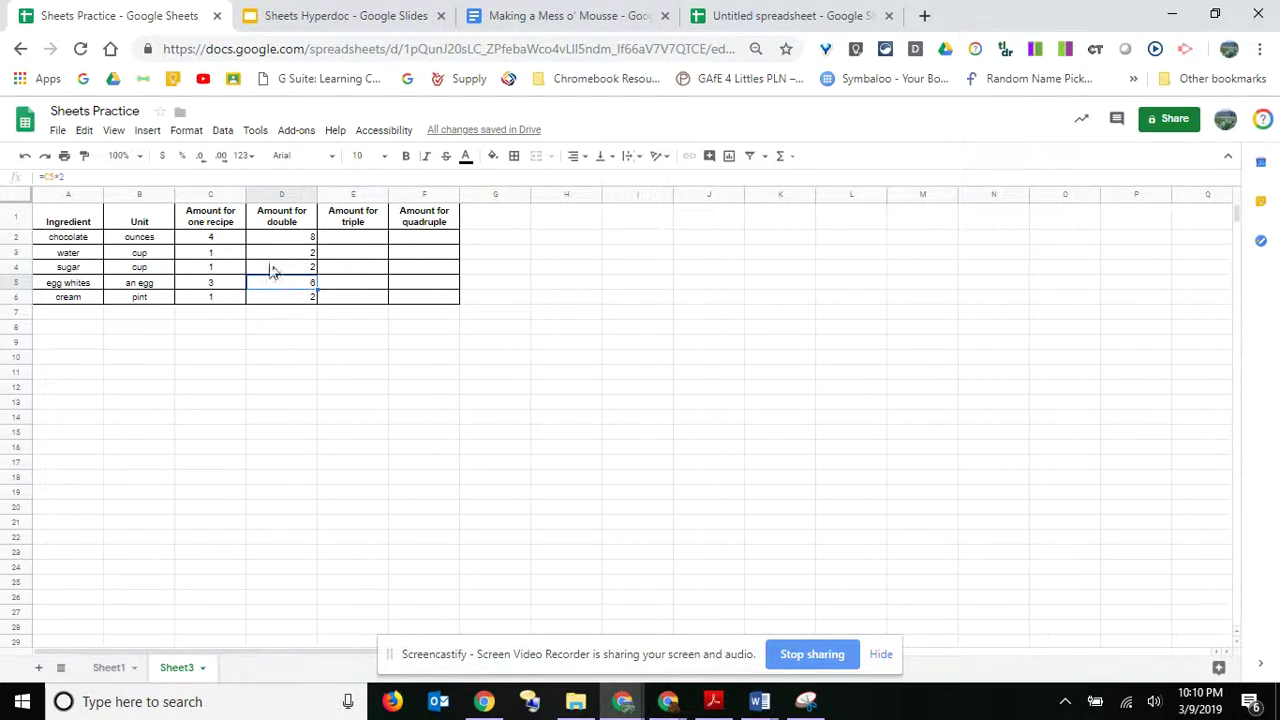
Enter the formula =C2*3 in E2 and fill it down the triple column through E6.
click(357, 241)
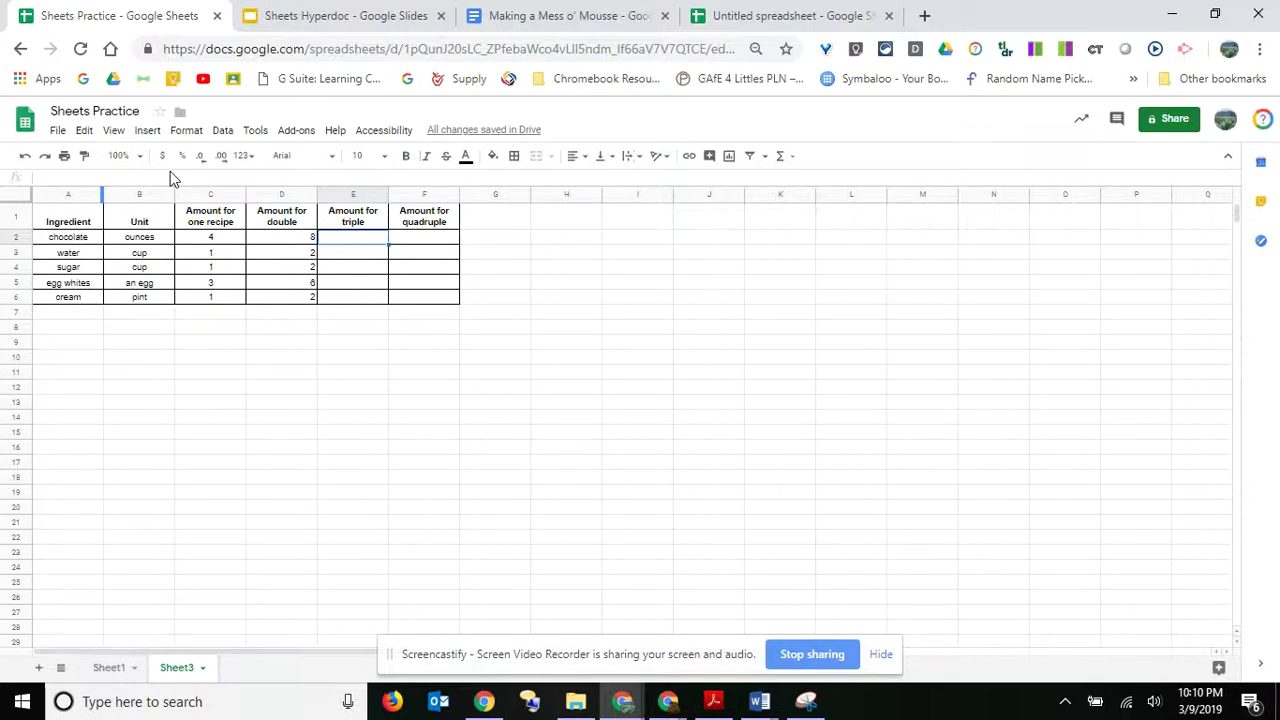
text(=)
key(Escape)
text(=)
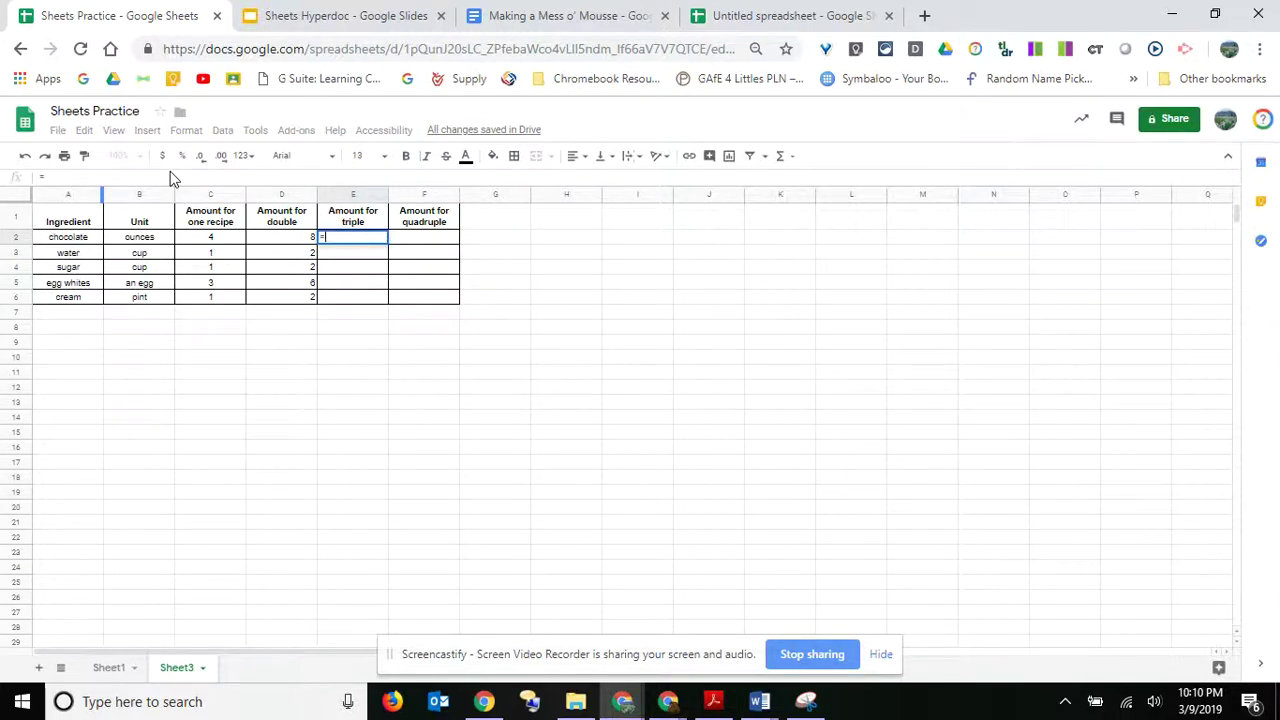
click(208, 245)
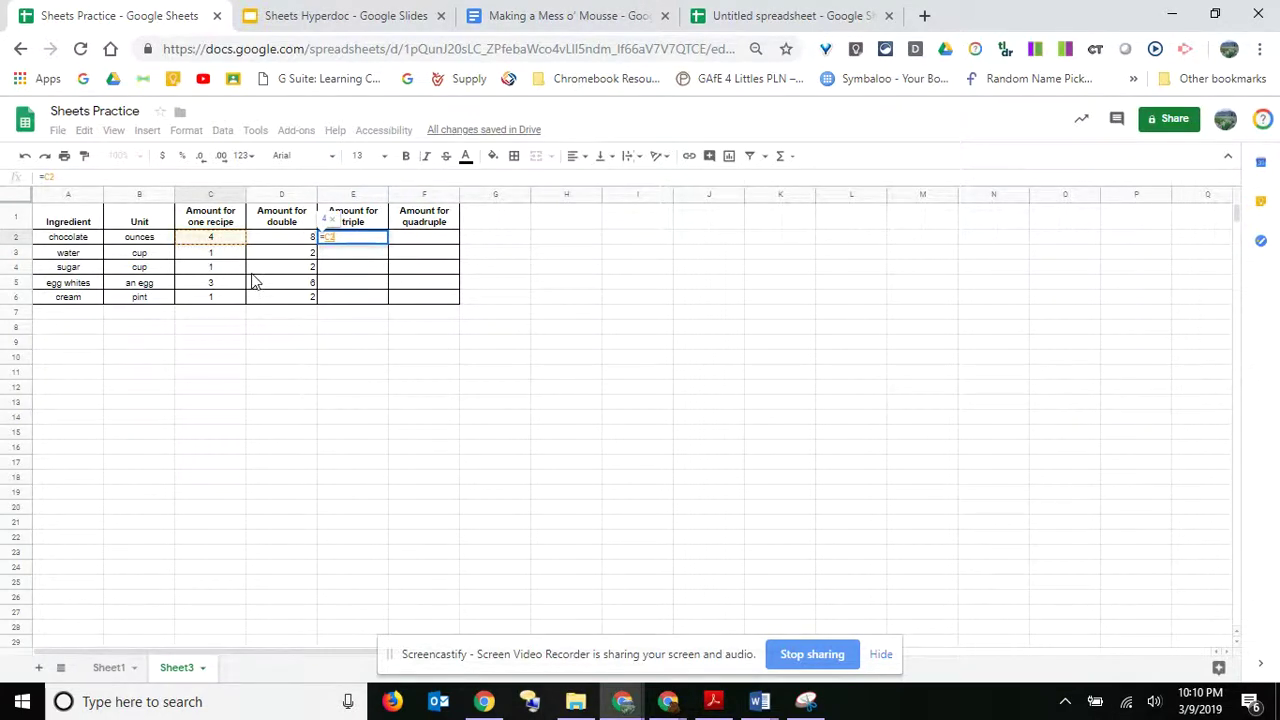
text(*)
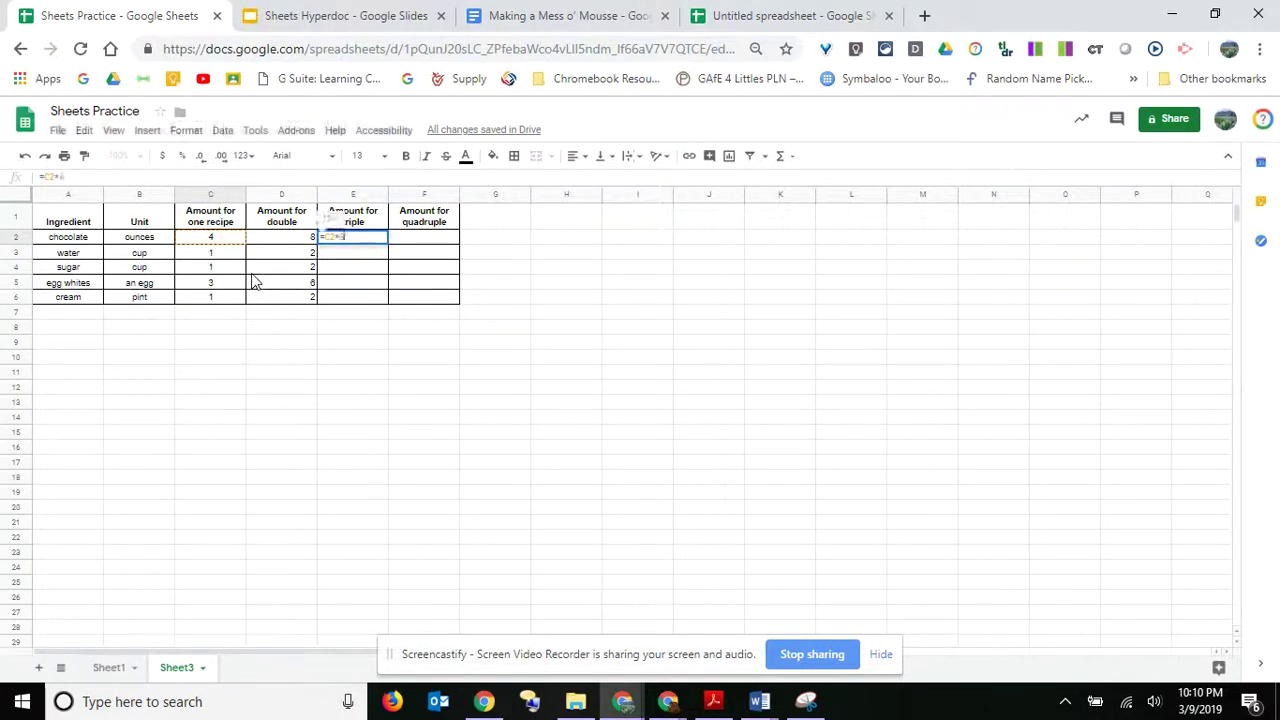
text(3)
key(Return)
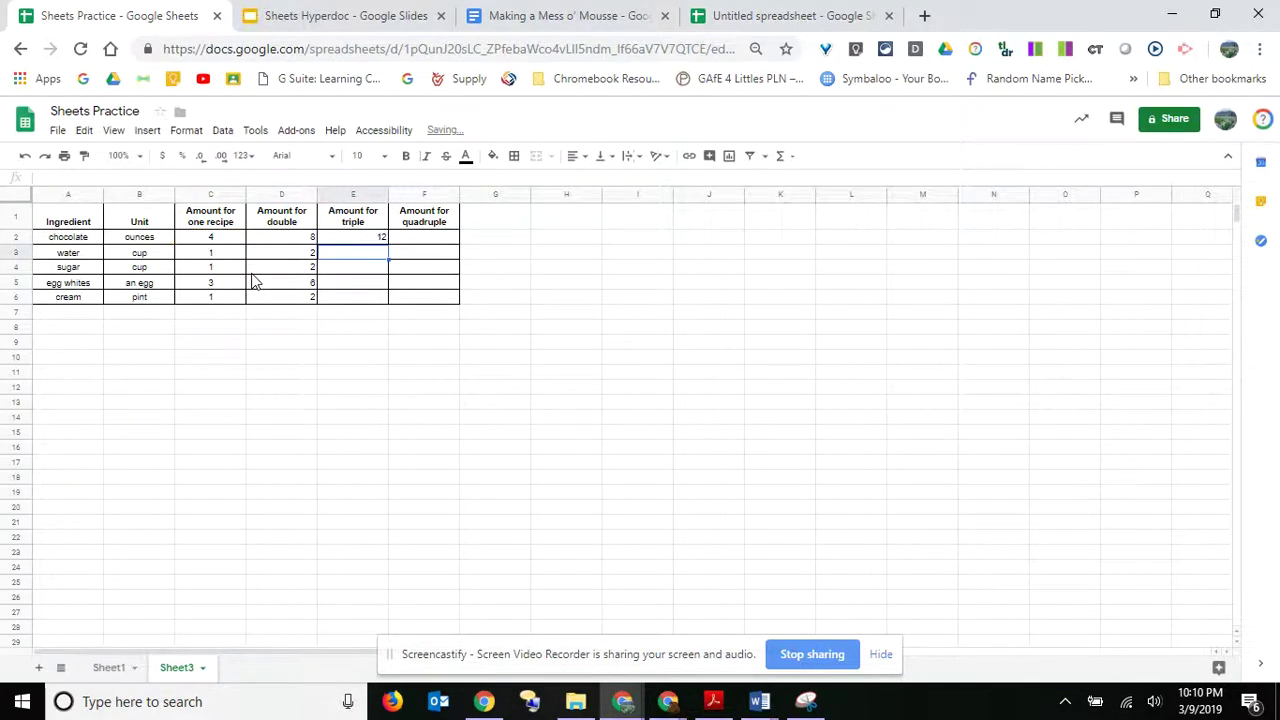
click(360, 240)
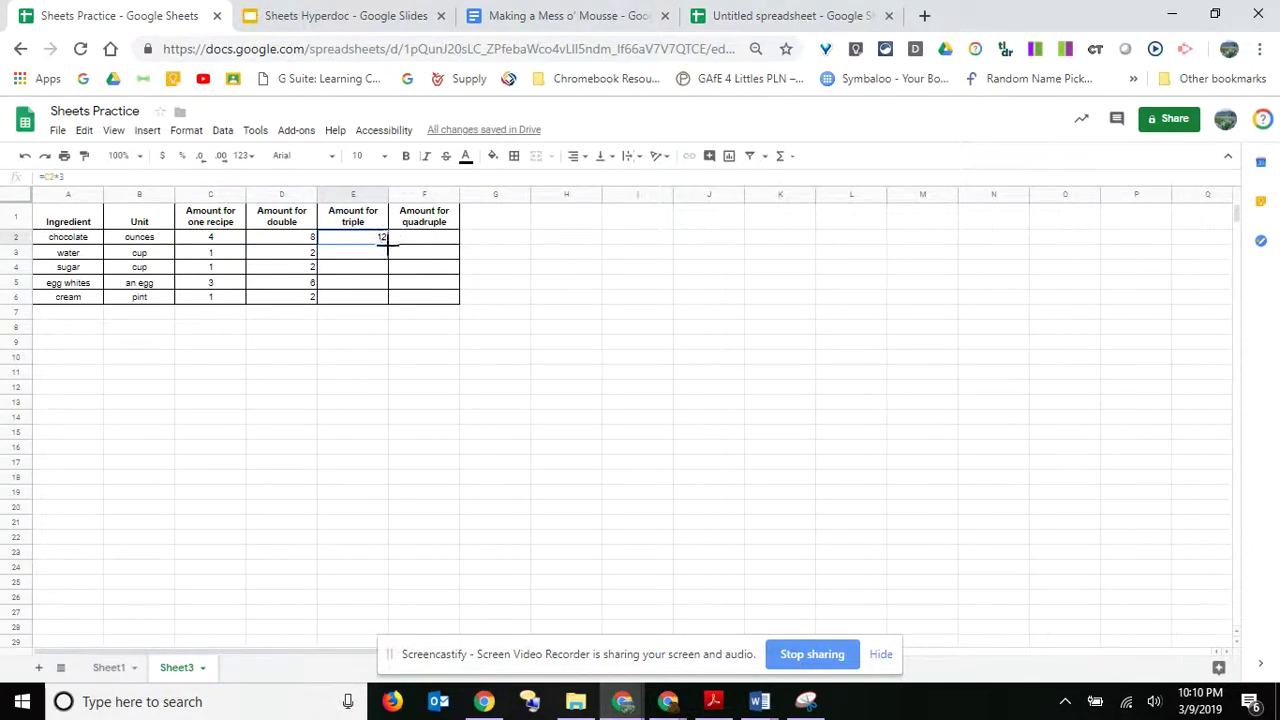
drag(387, 244, 388, 302)
Enter the formula =C2*4 in F2 and fill it down the quadruple column through F7.
click(429, 240)
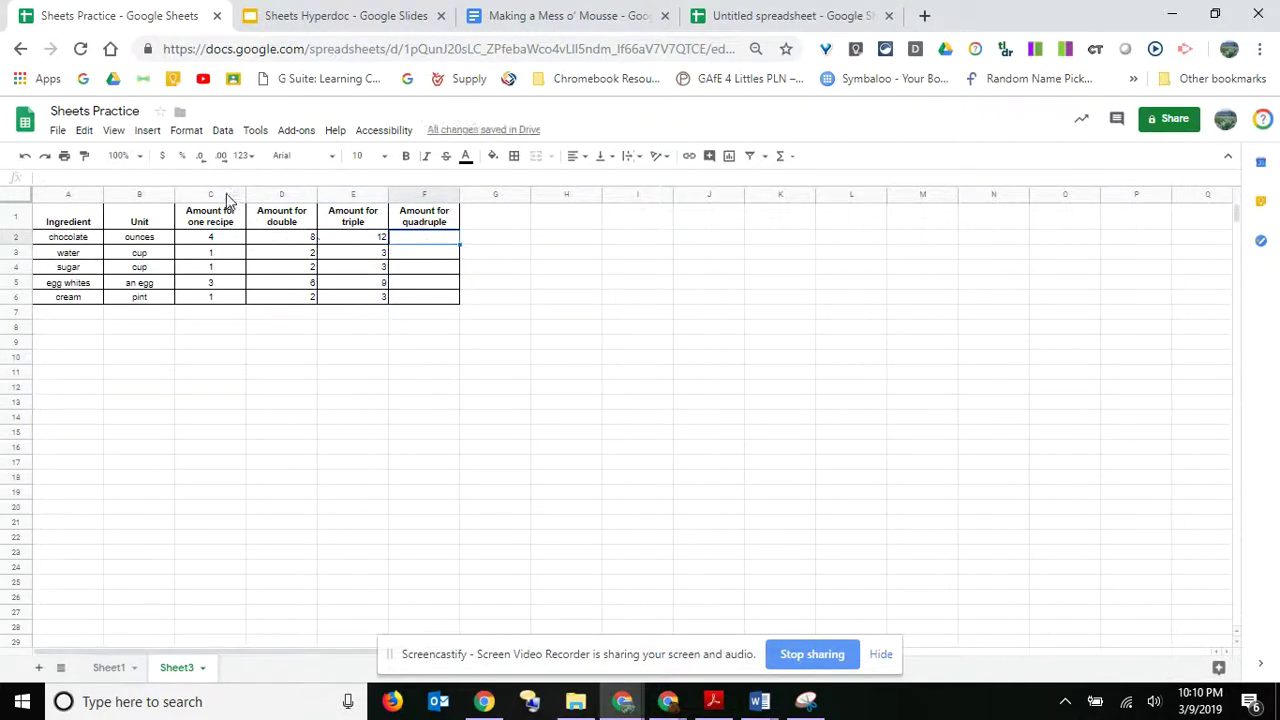
text(=)
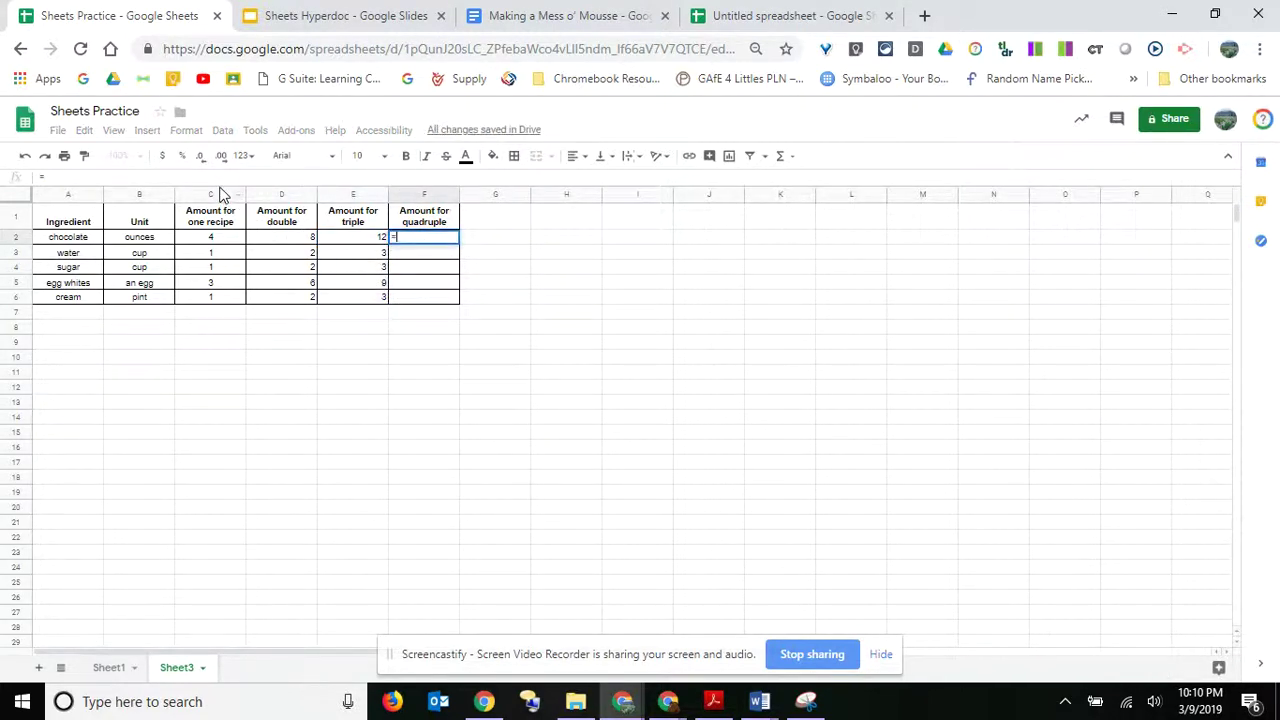
click(232, 241)
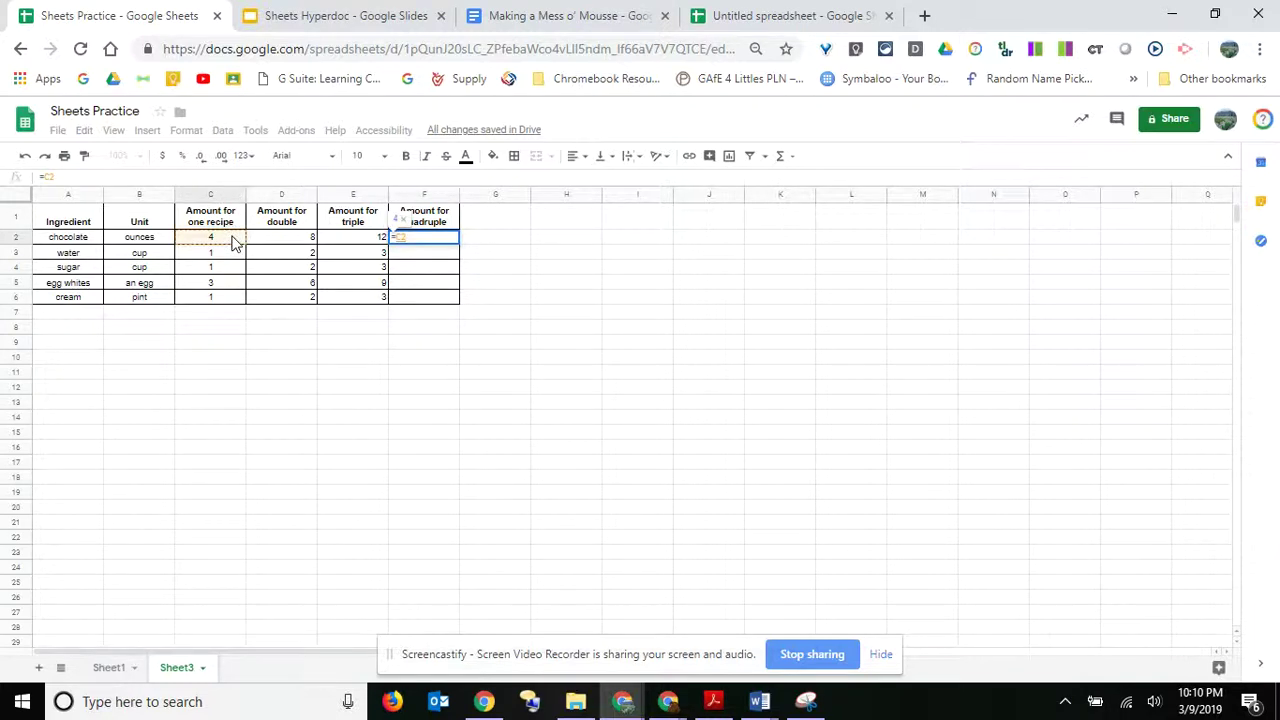
text(*4)
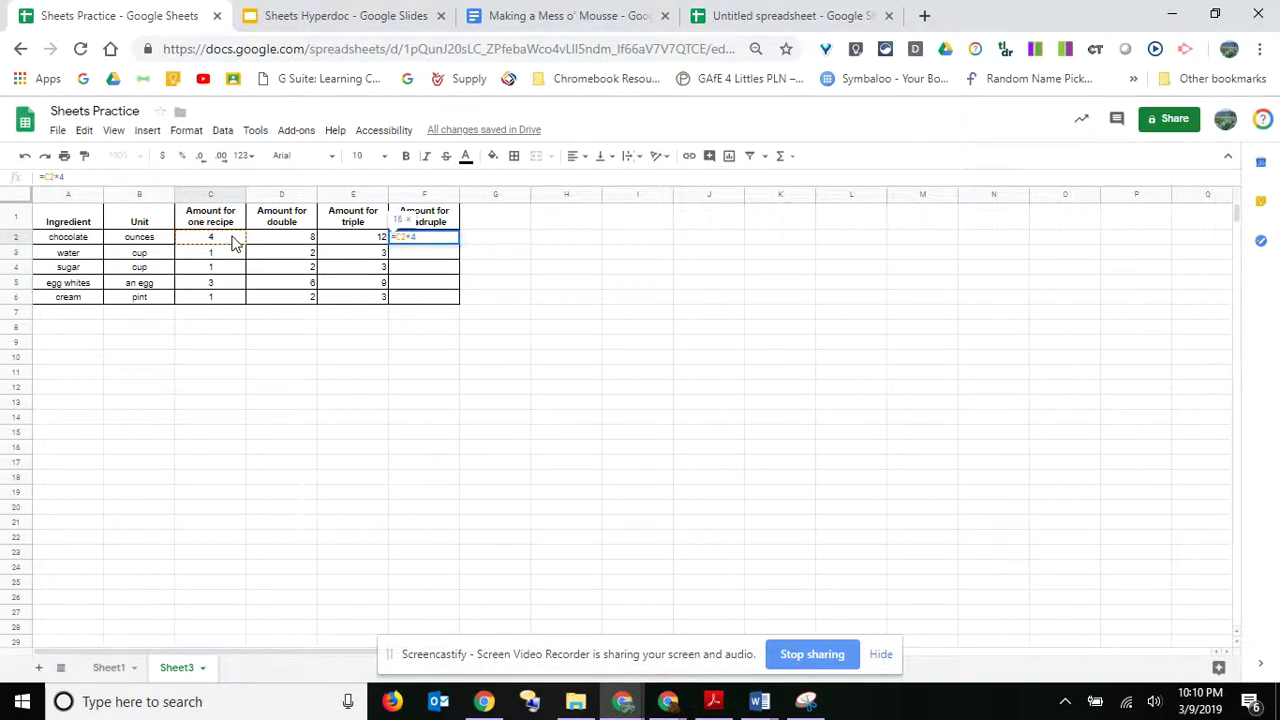
key(Return)
key(Up)
key(Up)
click(450, 239)
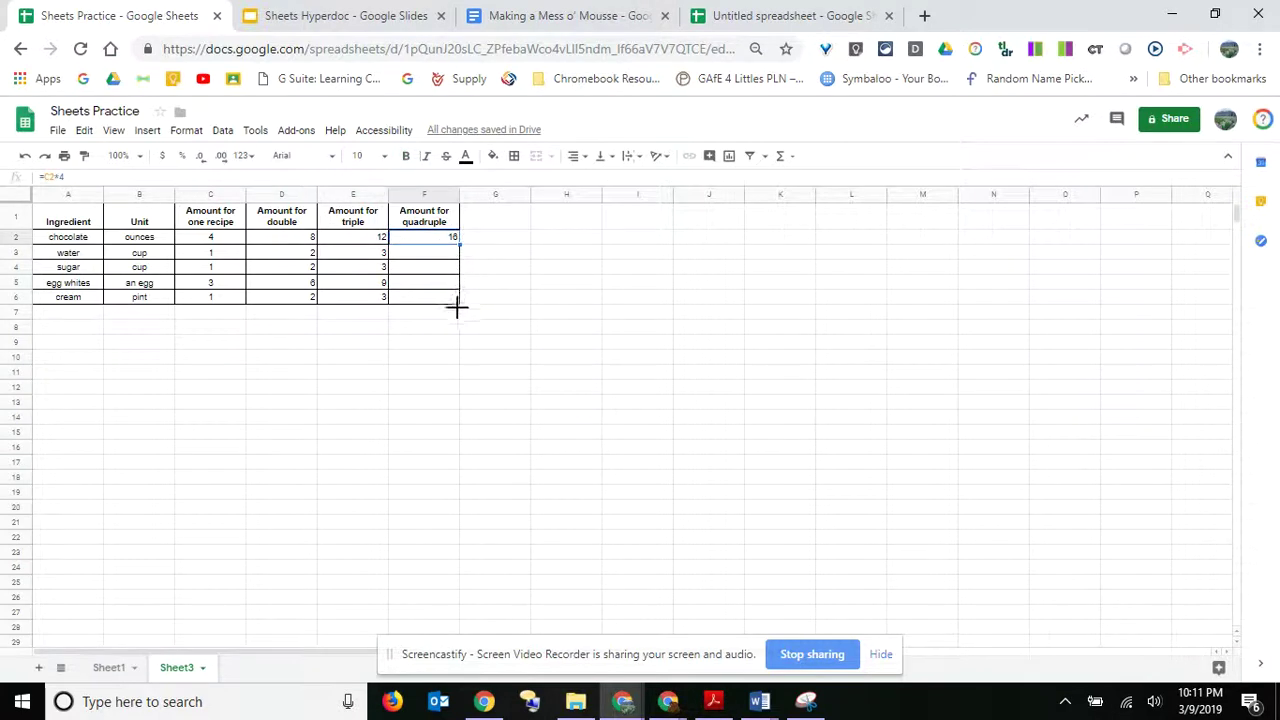
drag(457, 308, 460, 314)
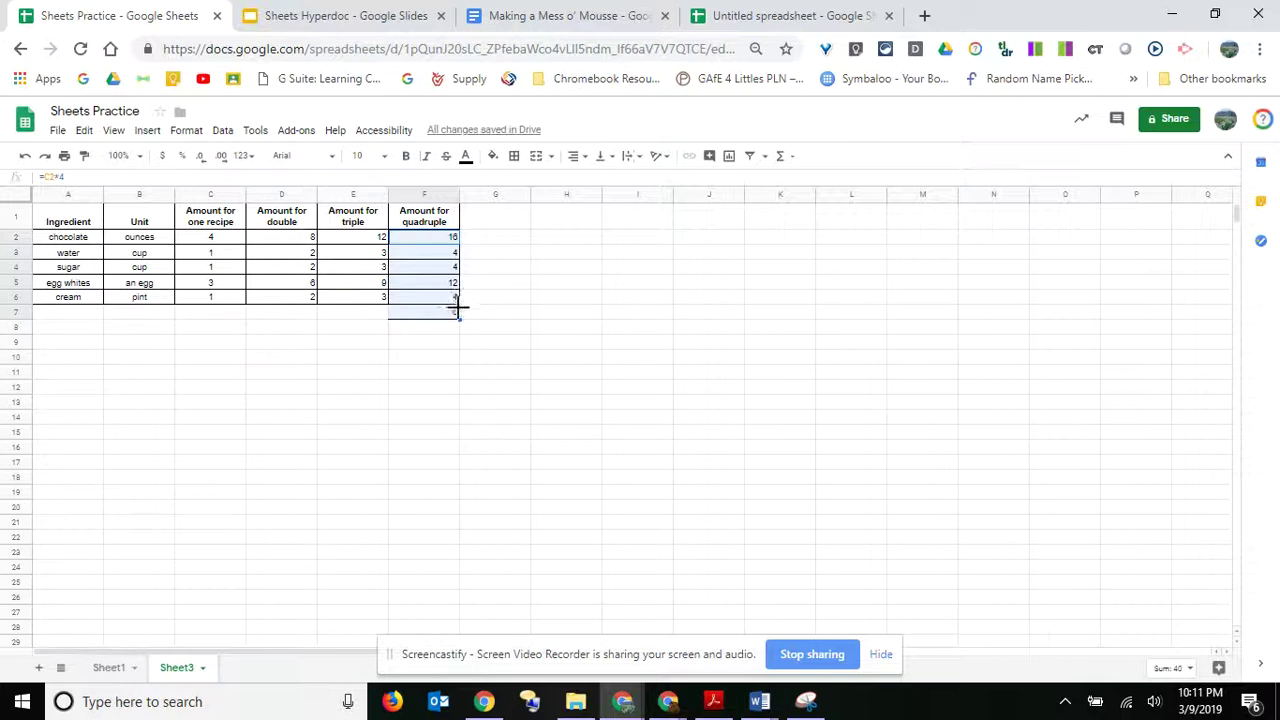
Delete the extra formula from cell F7 below the quadruple column.
click(401, 324)
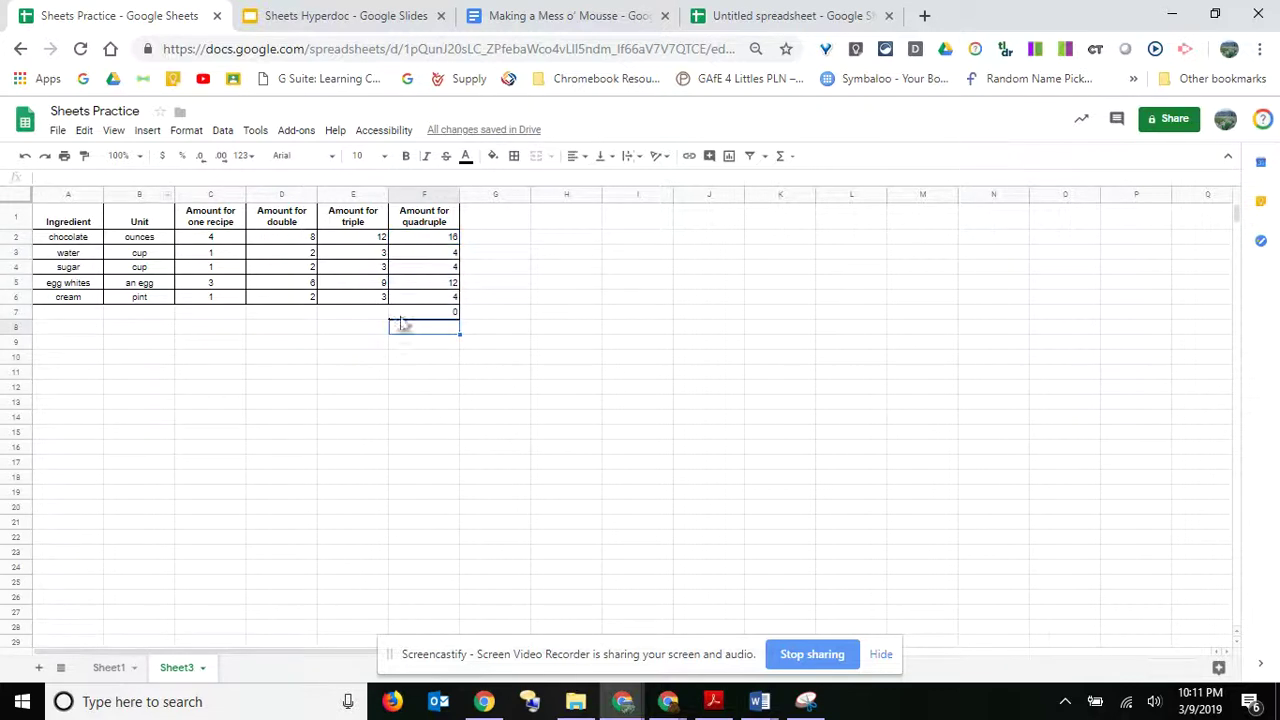
click(403, 312)
click(111, 177)
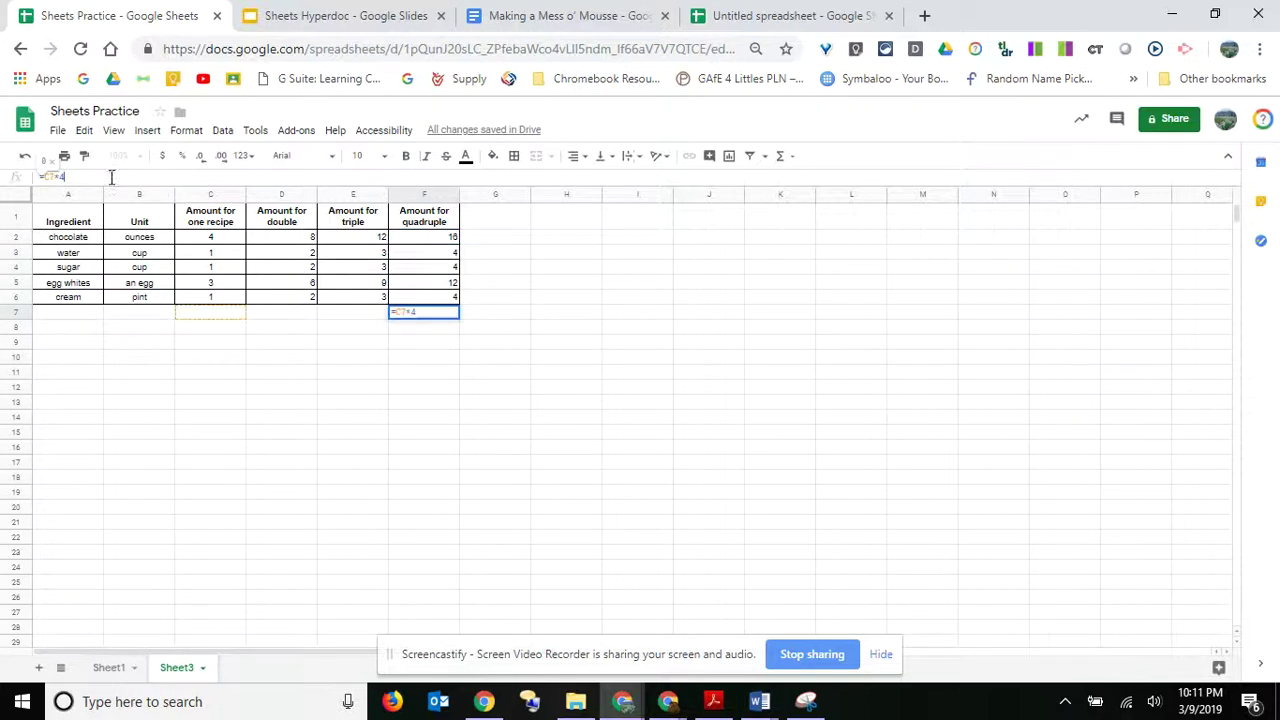
key(BackSpace)
key(BackSpace)
key(BackSpace)
key(BackSpace)
key(BackSpace)
key(Return)
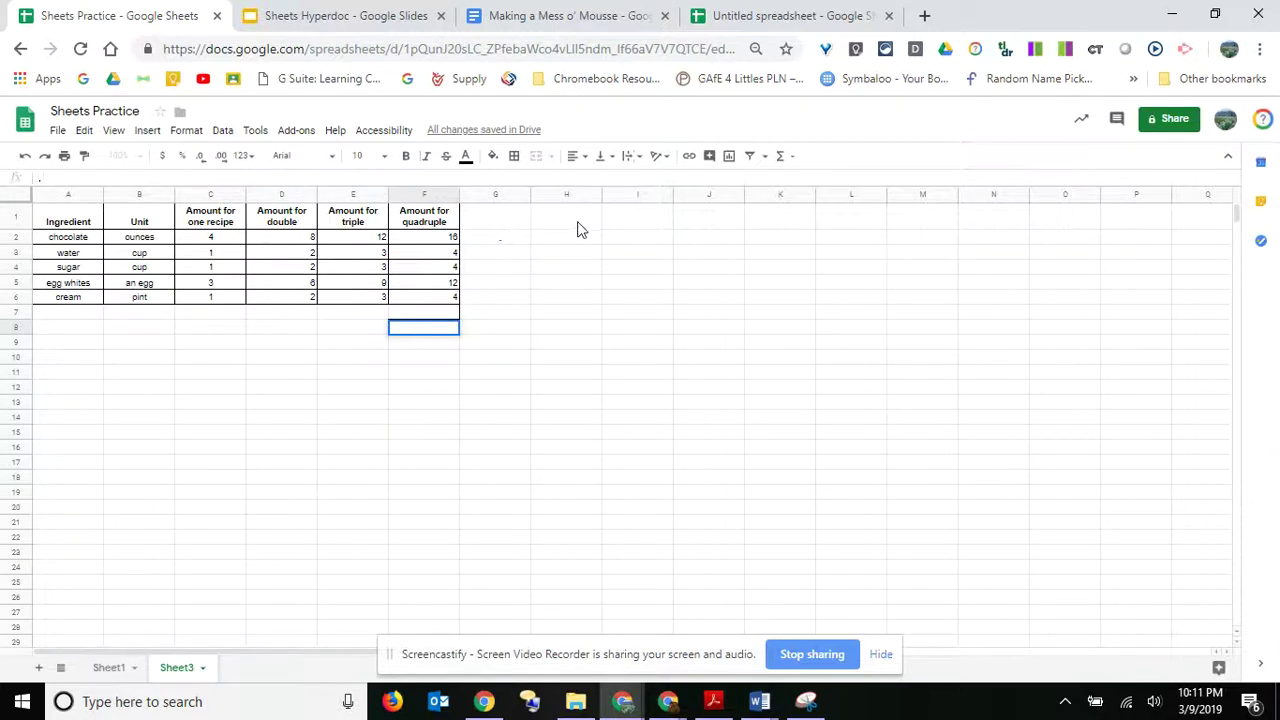
Enter the headings "Cost for 1" in C8 and "Cost for 2" in D8 below the ingredient table.
click(203, 329)
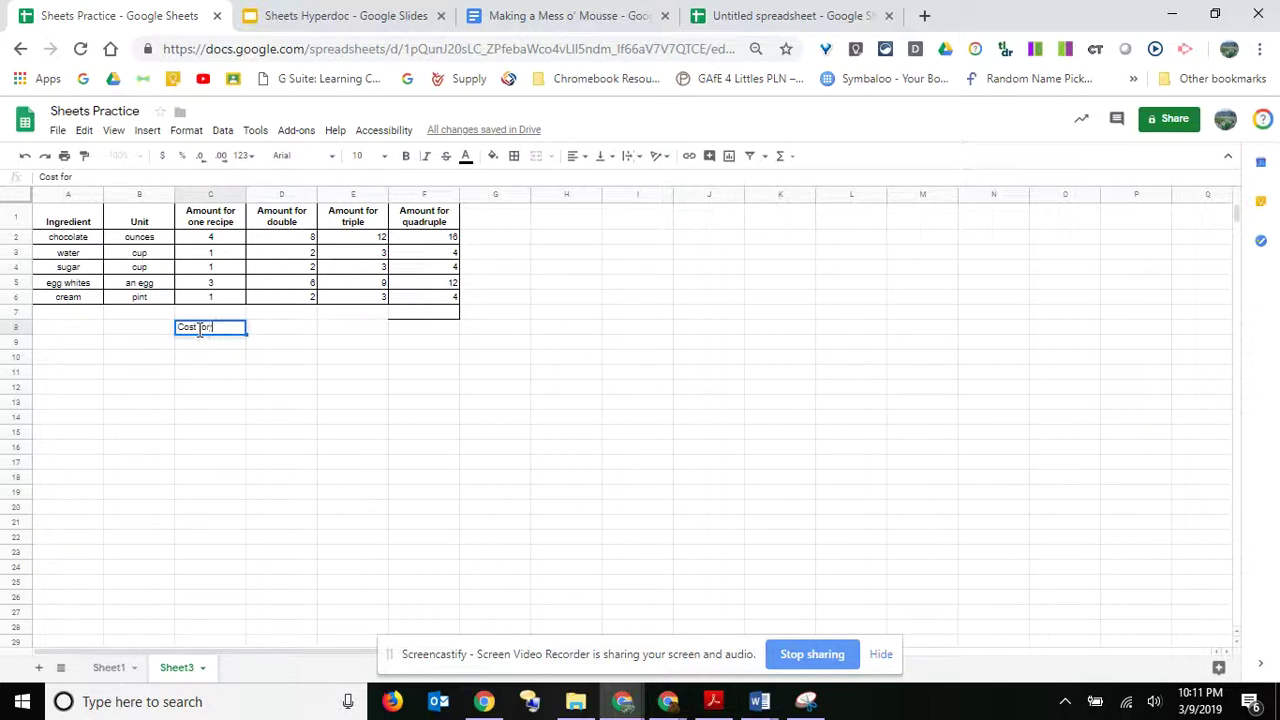
click(291, 339)
text(Cost)
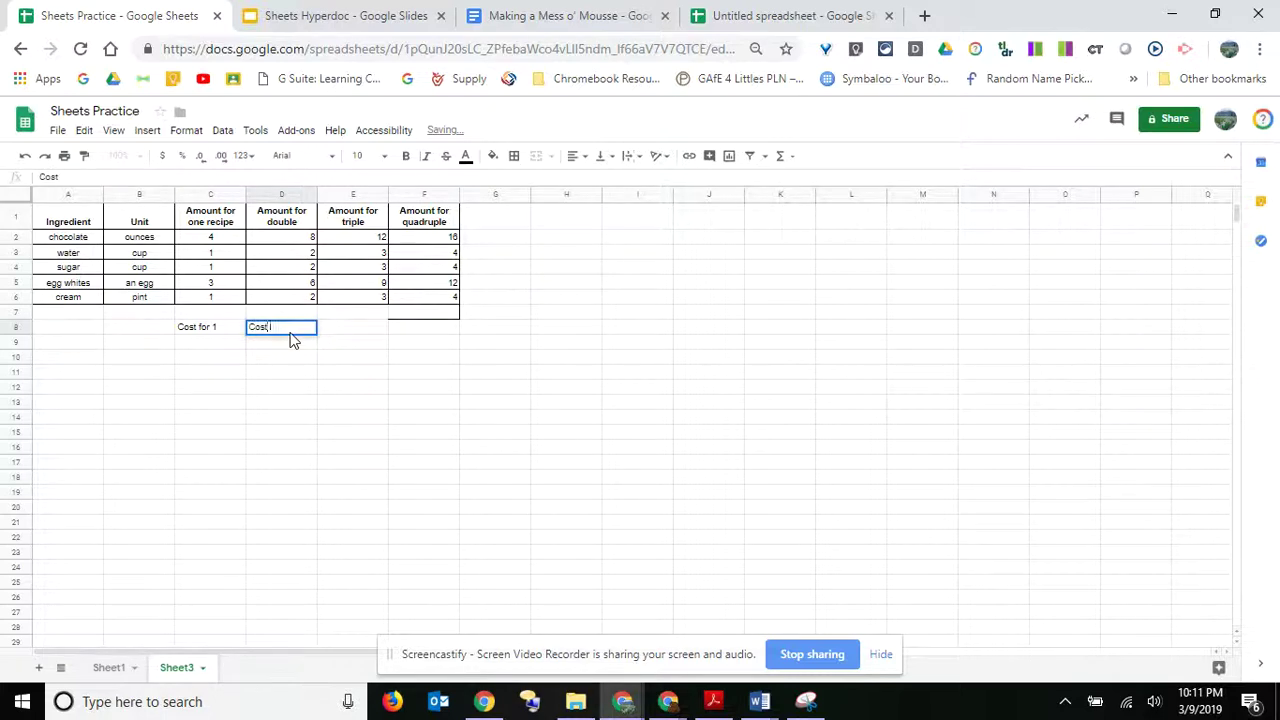
text( for 2)
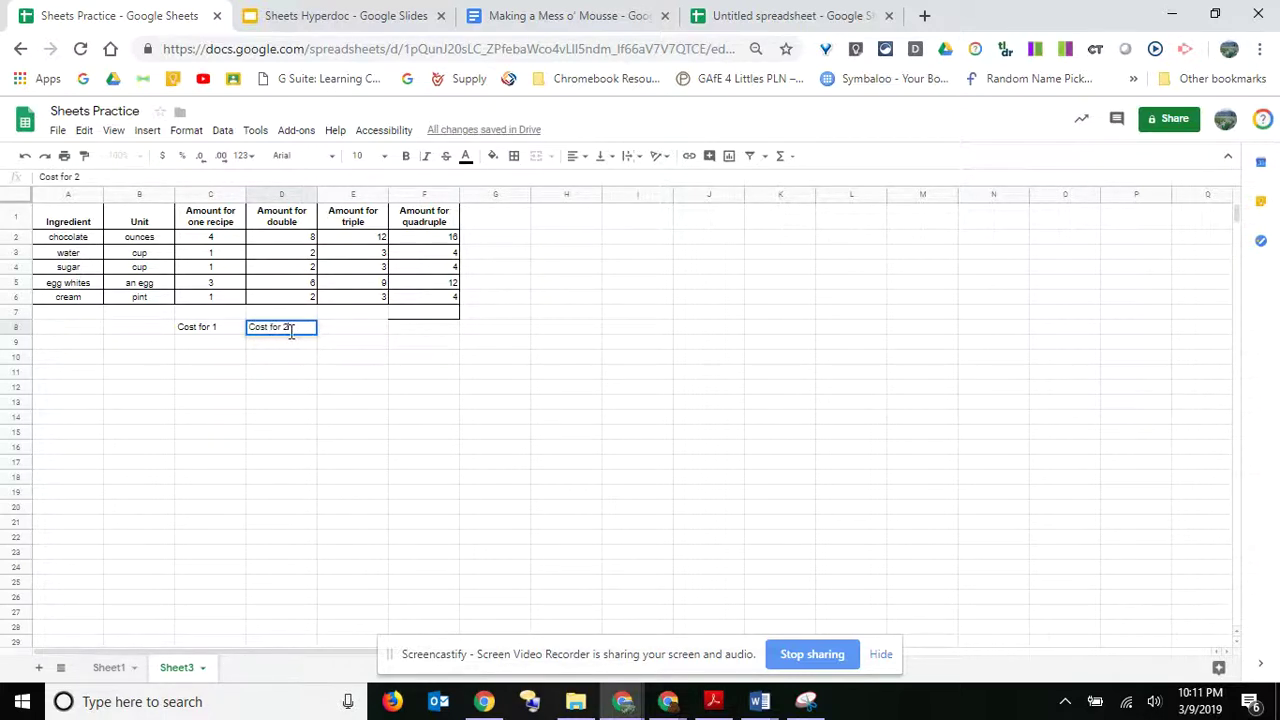
click(368, 330)
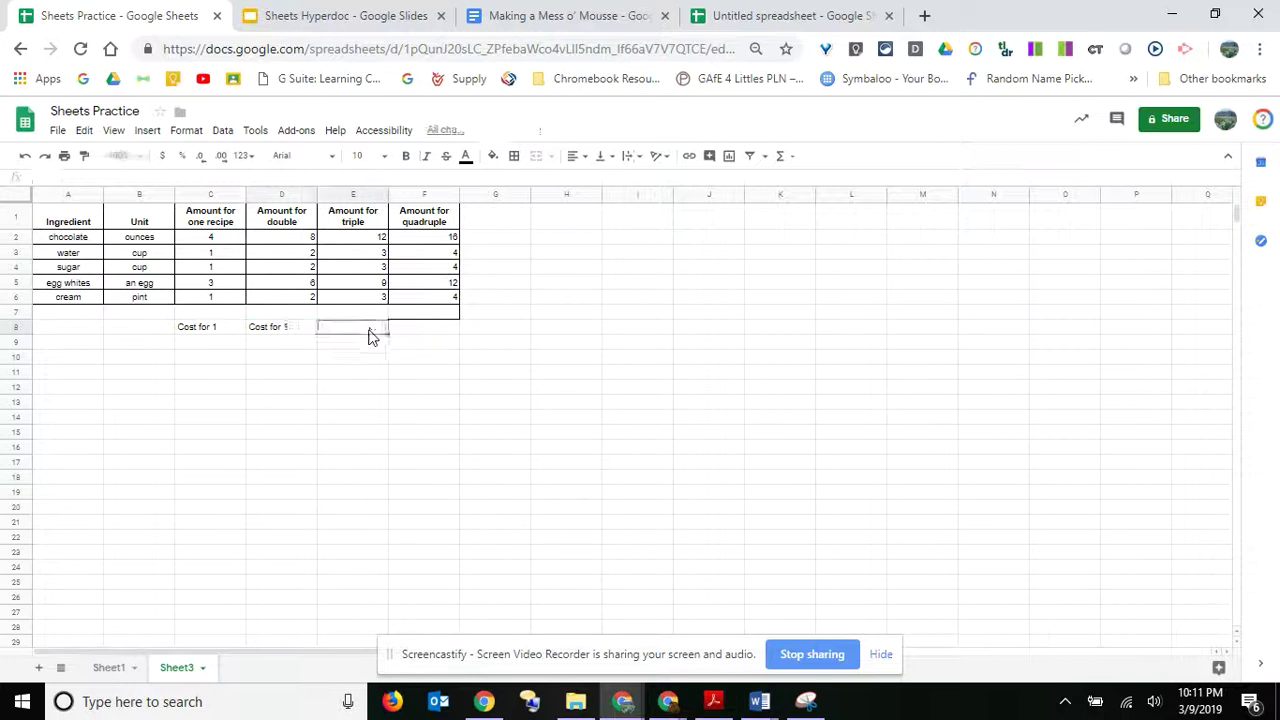
Enter the single-recipe costs 1.25, 0.65, 0.25 and 1.59 in cells C9 through C12.
click(198, 344)
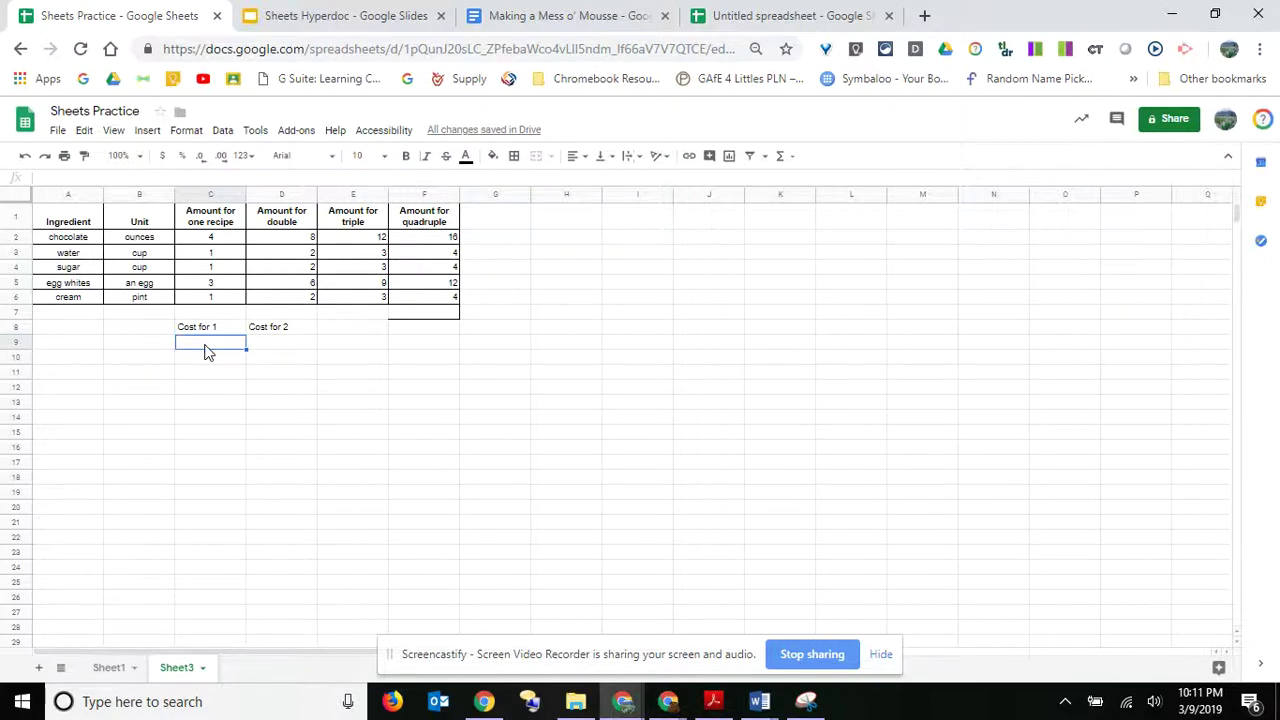
text(1.25)
key(Return)
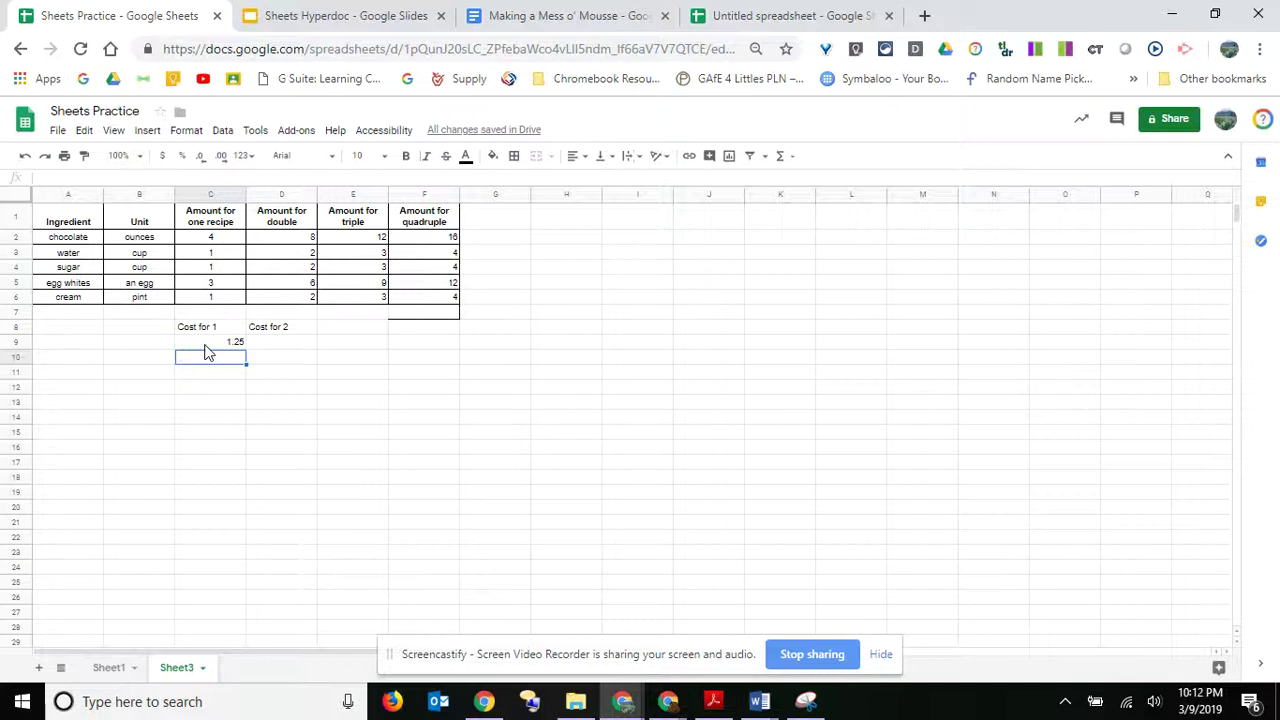
text(0.65)
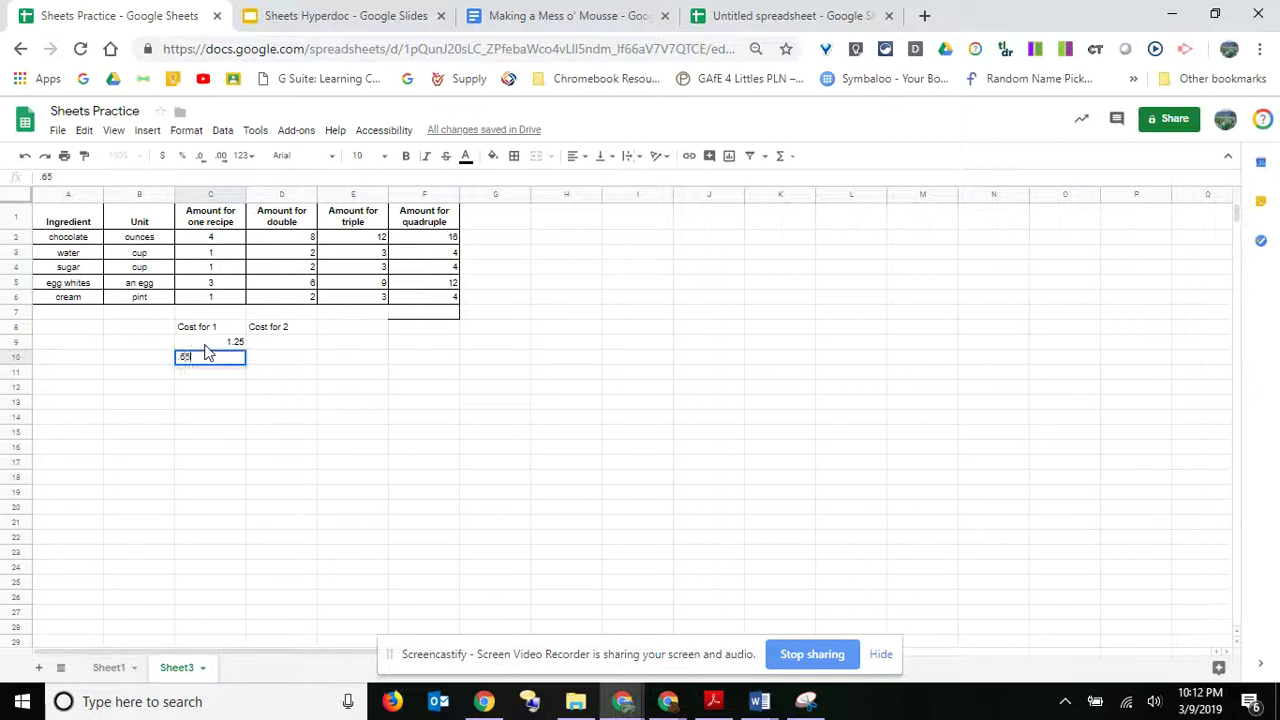
key(Return)
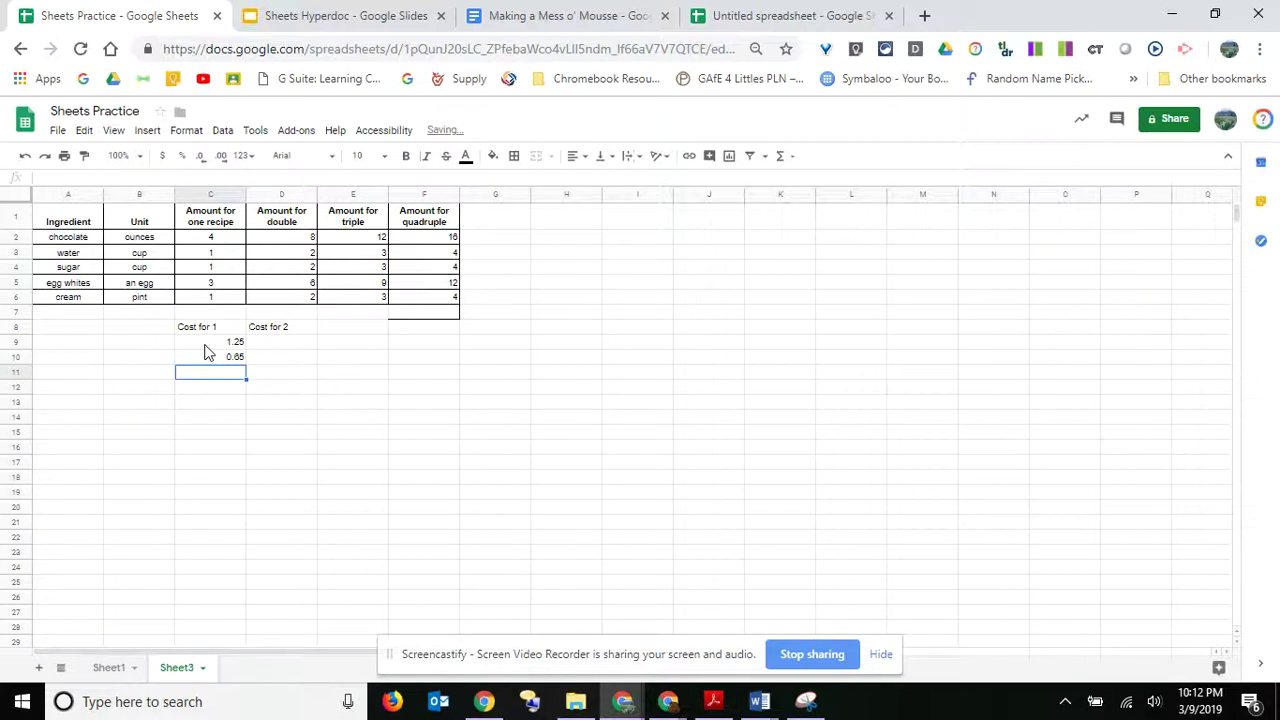
text(0.25)
key(Return)
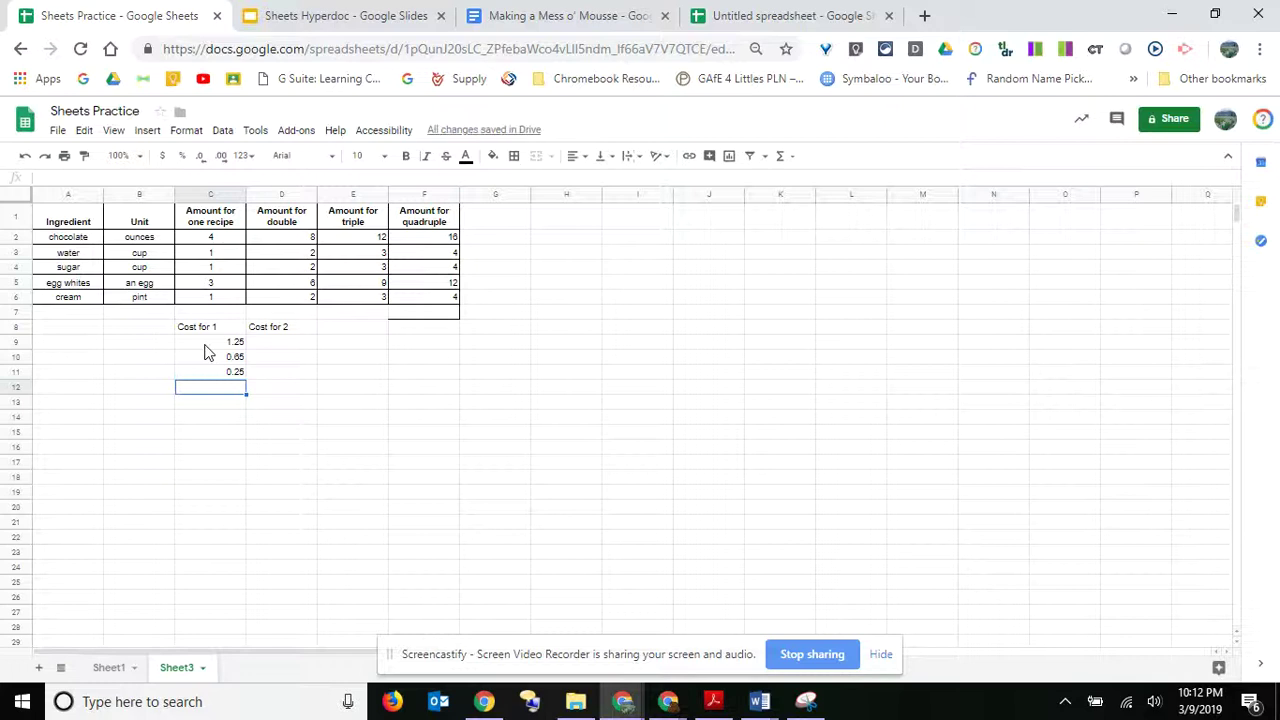
text(1.59)
key(Return)
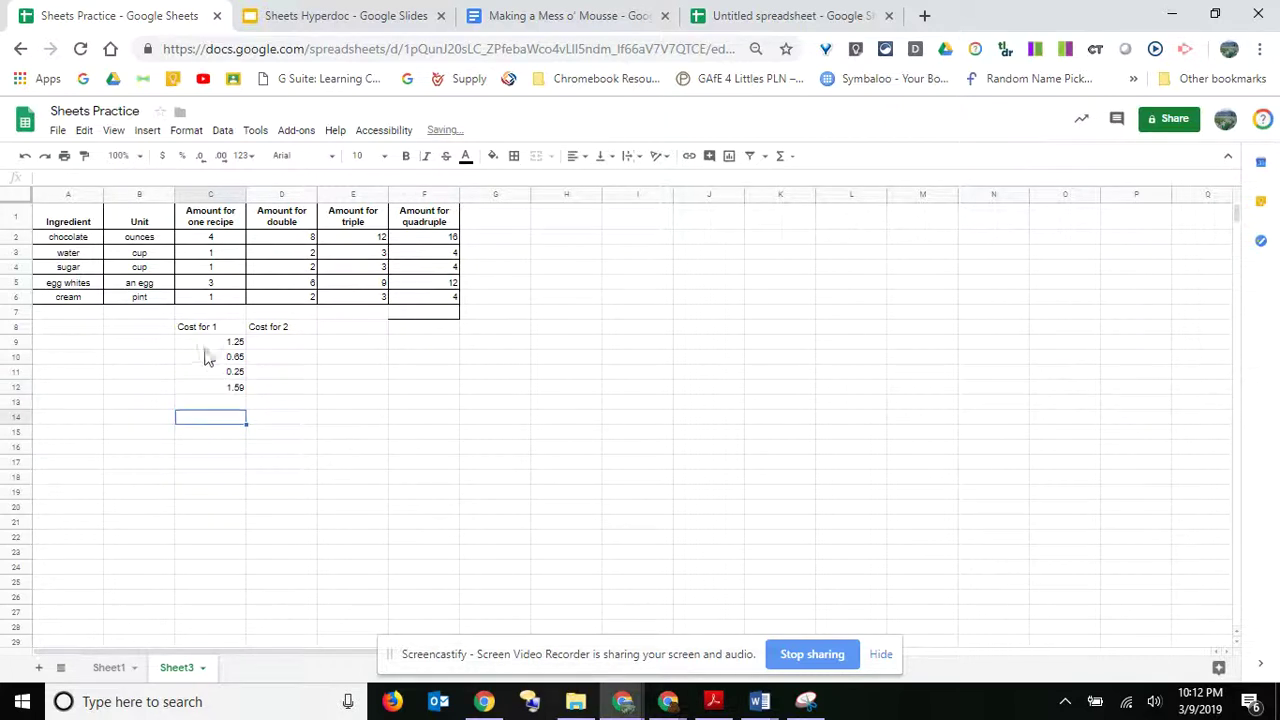
Format the cost range C9:F12 as Currency.
click(203, 347)
mouse_move(203, 347)
mouse_down()
mouse_move(317, 343)
mouse_move(423, 360)
mouse_move(430, 397)
mouse_up()
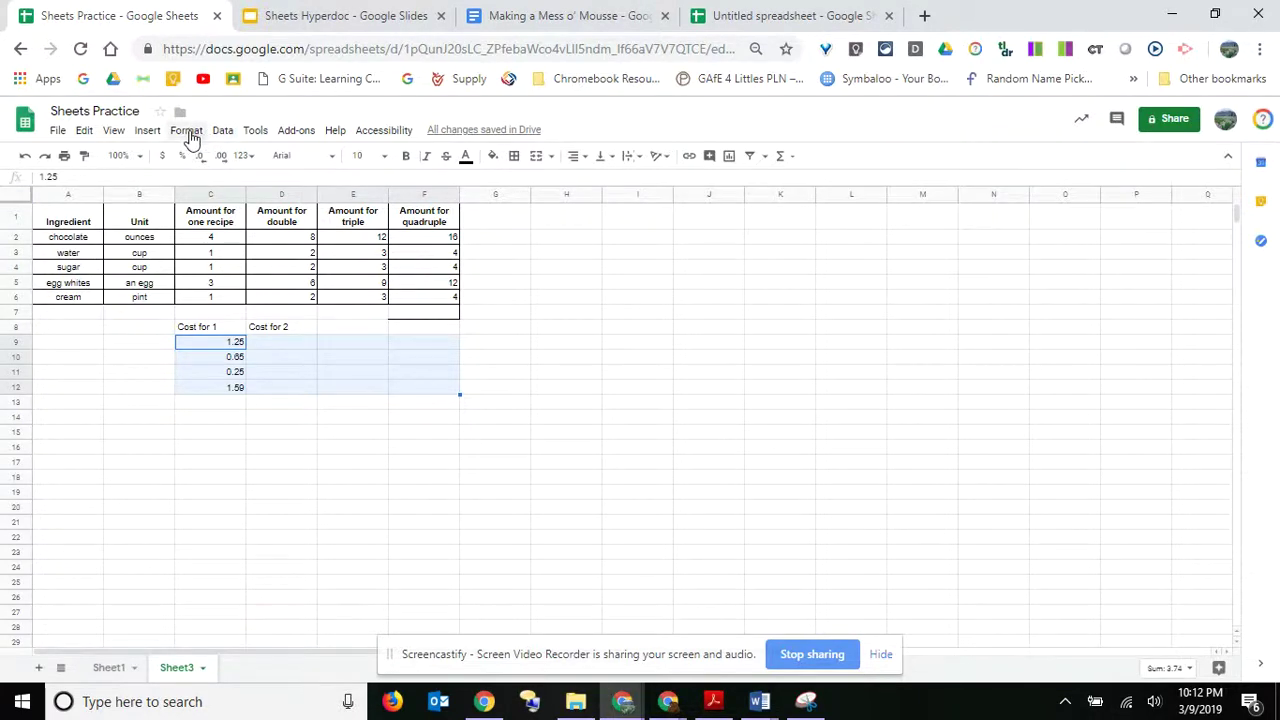
click(188, 133)
mouse_move(205, 162)
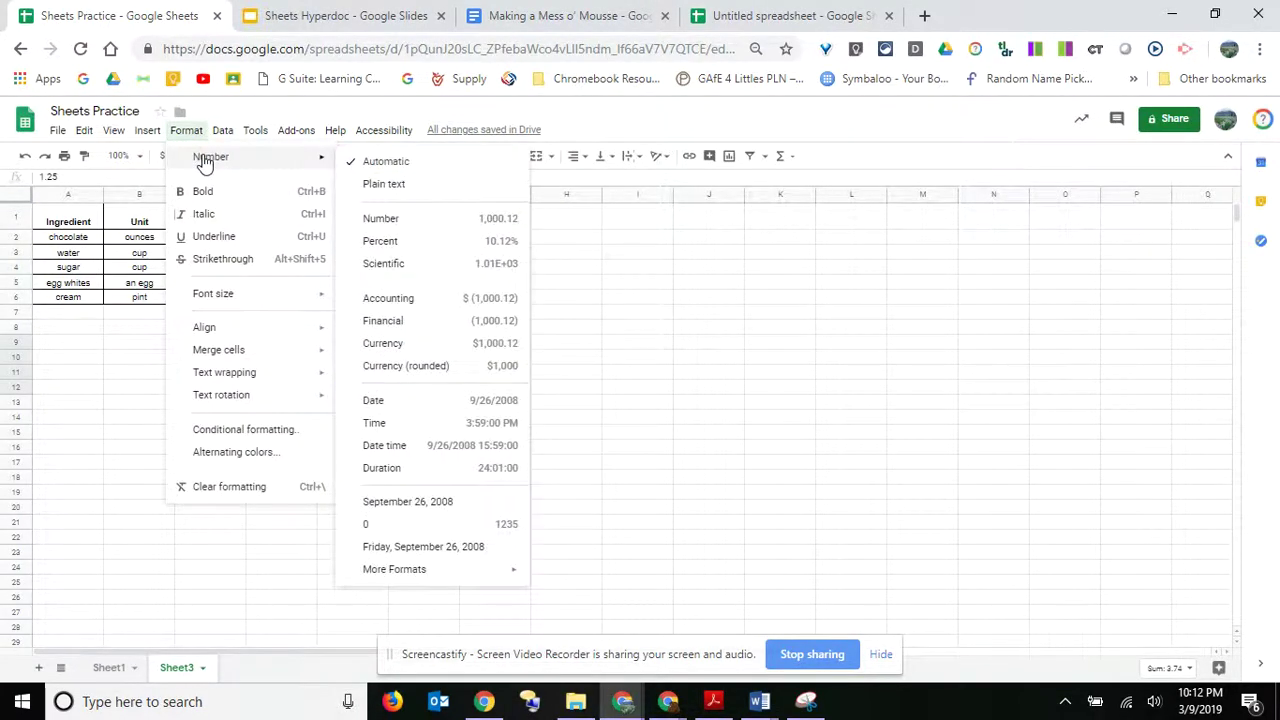
click(385, 345)
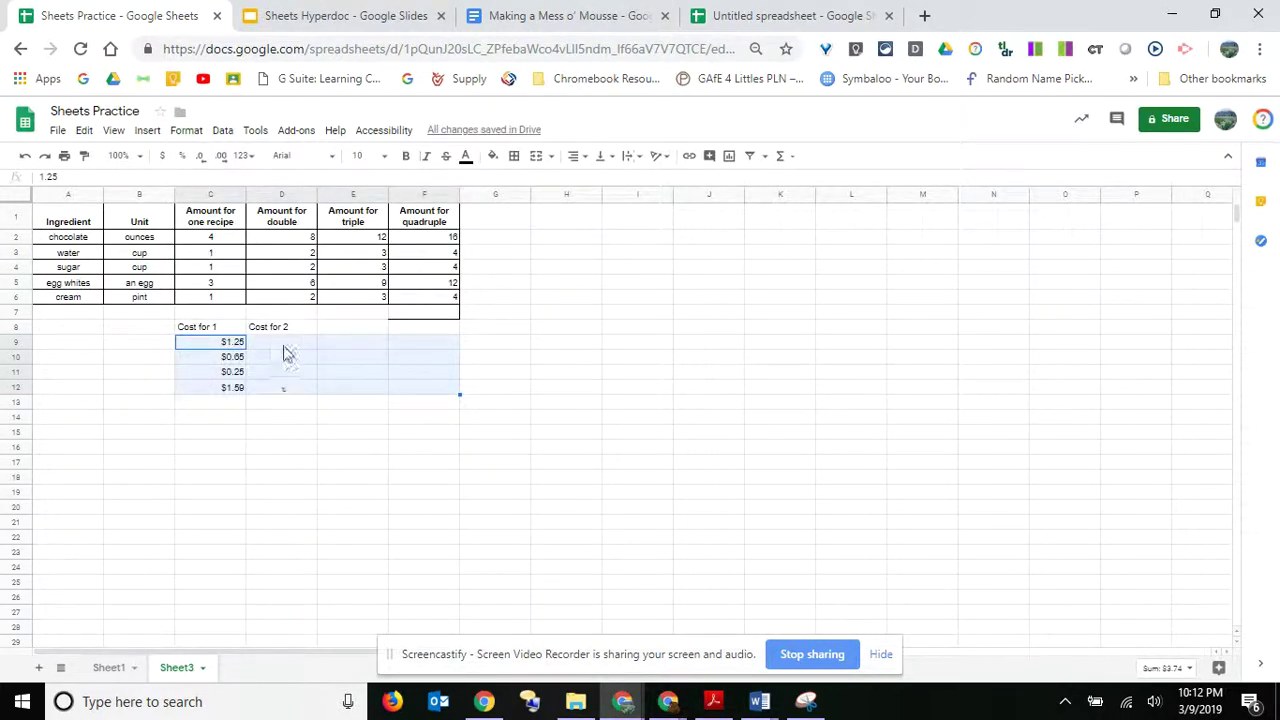
Enter the formula =C9*2 in D9 and fill it down the "Cost for 2" column through D12.
click(283, 342)
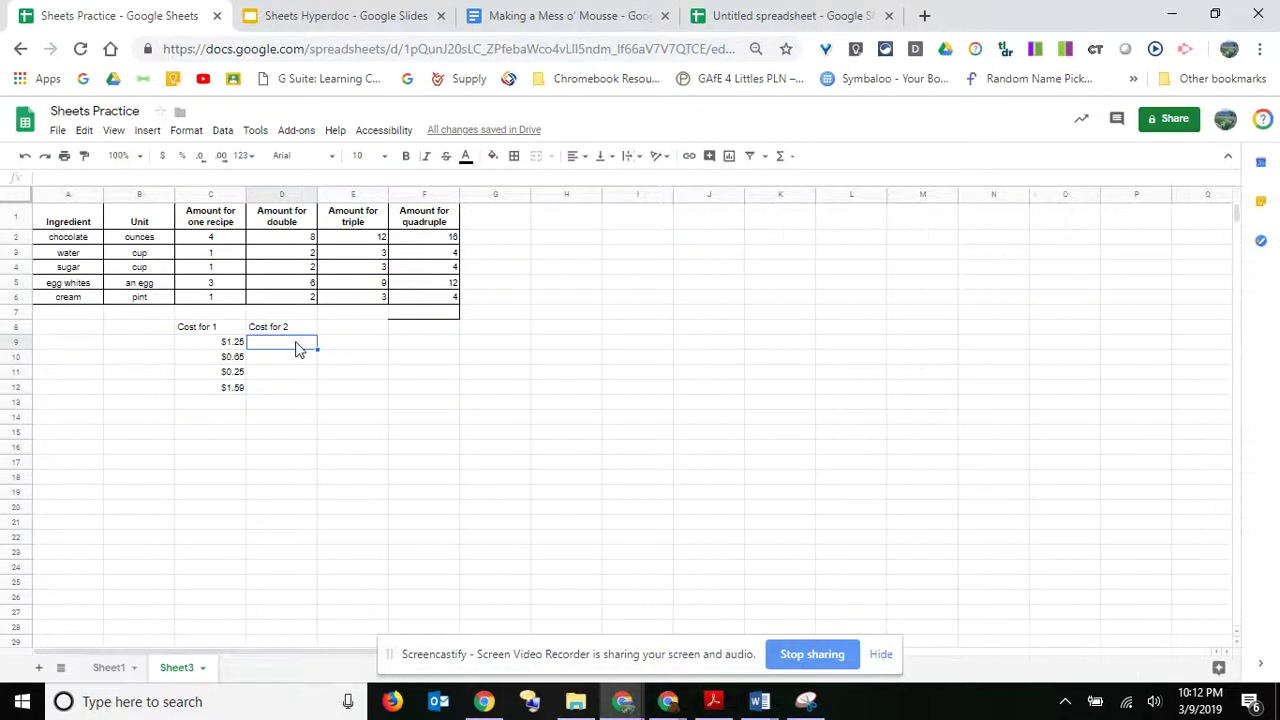
text(=)
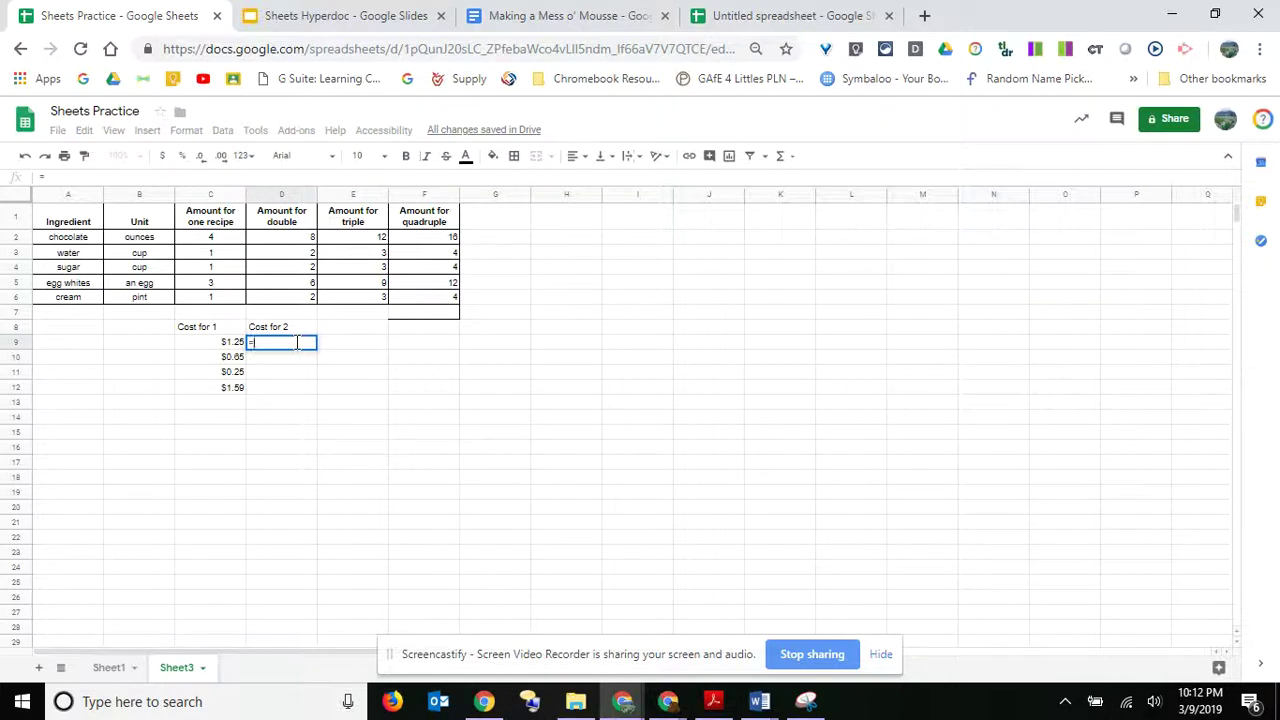
click(208, 343)
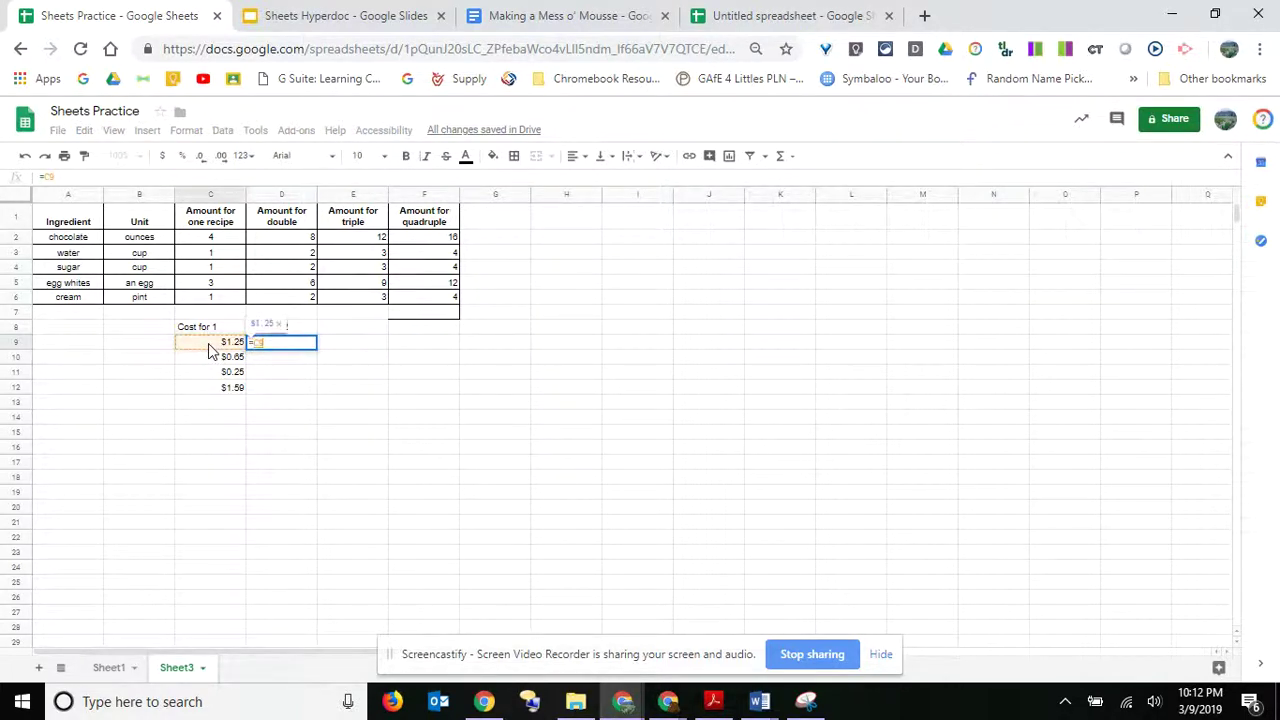
text(*2)
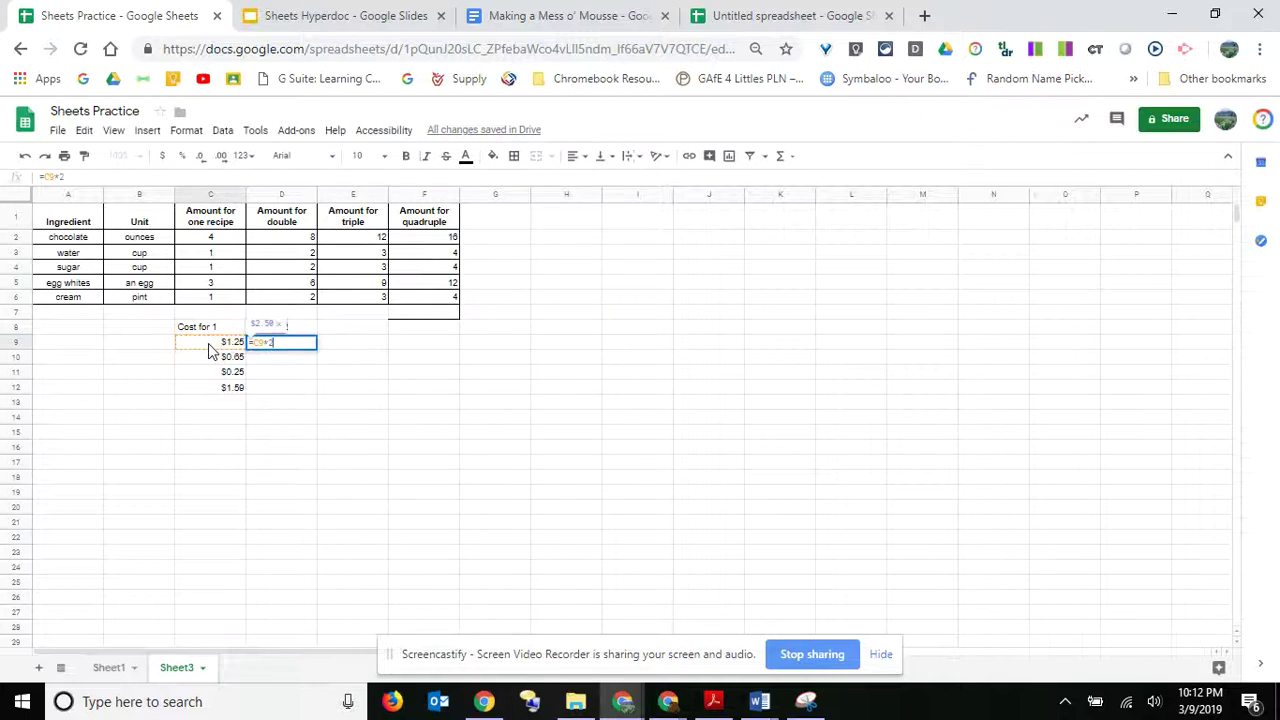
key(Return)
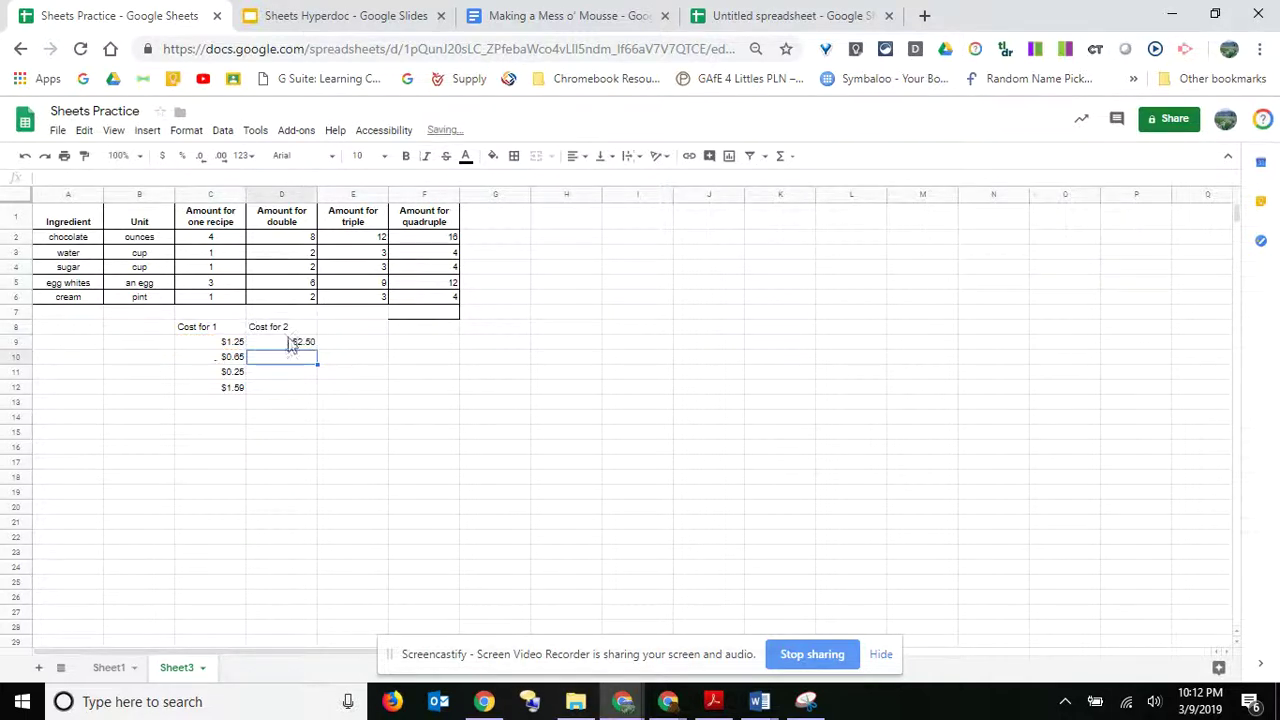
click(295, 343)
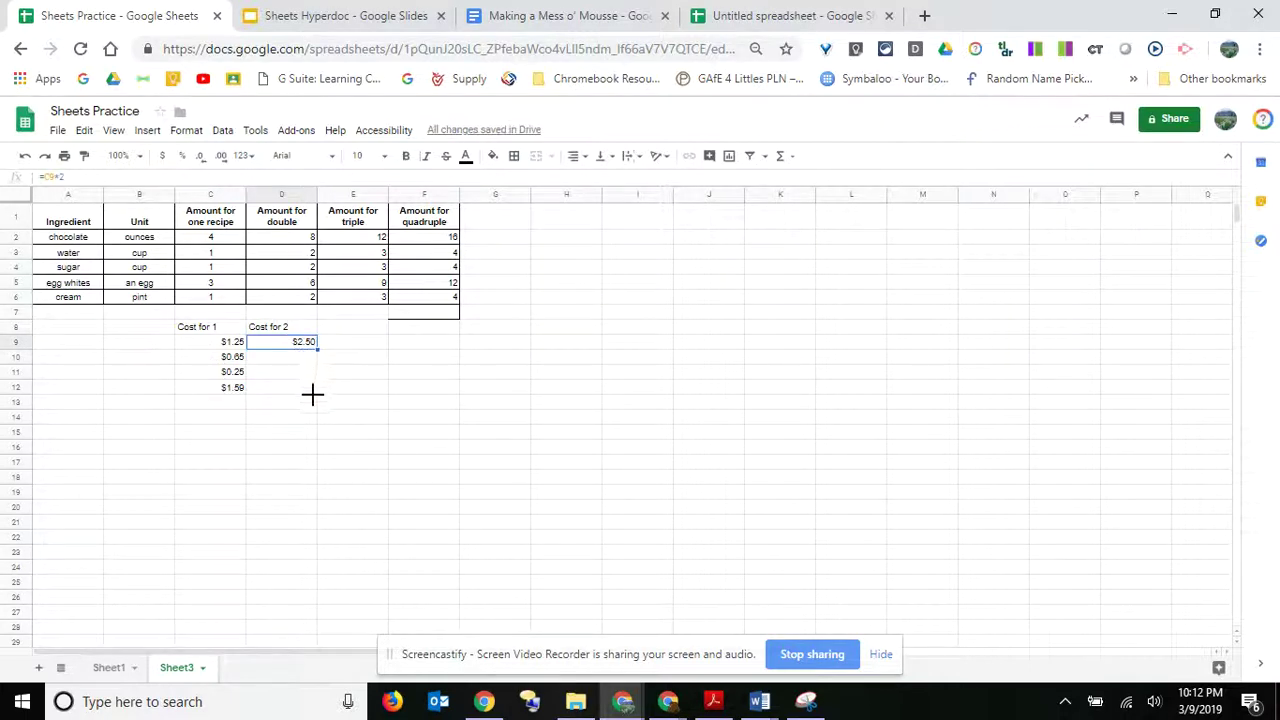
drag(312, 396, 315, 390)
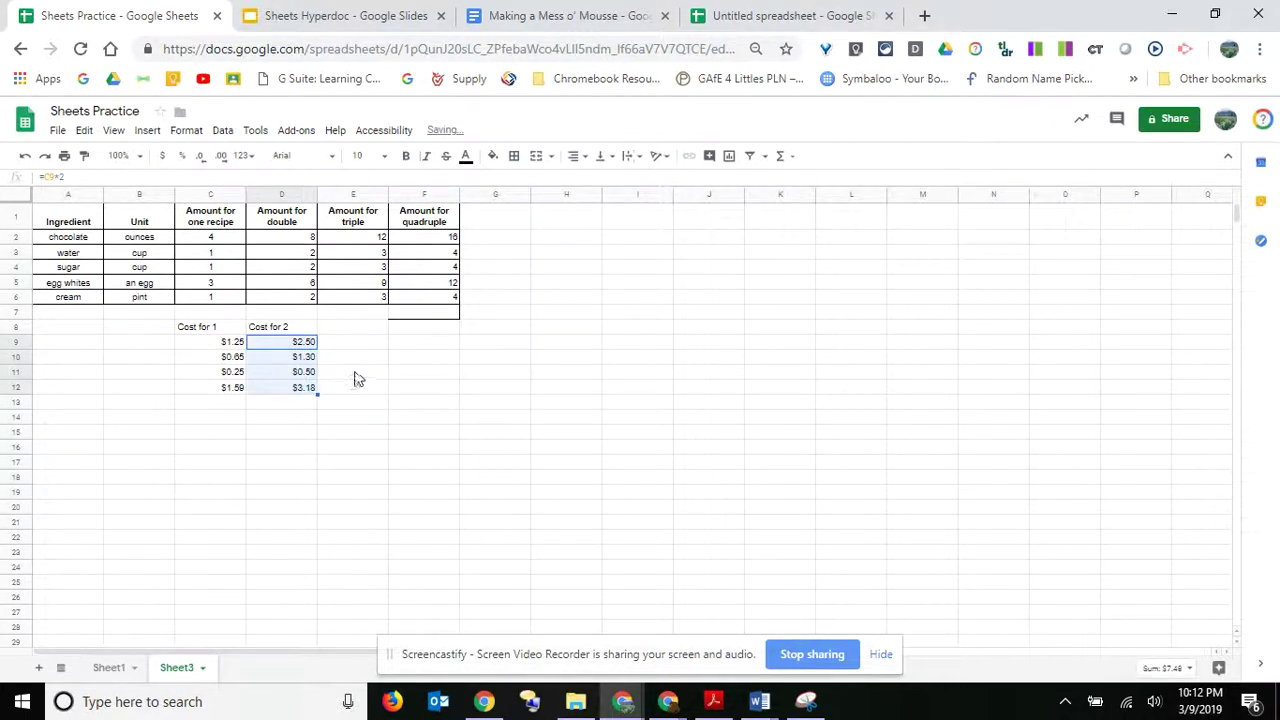
With cell F8 selected, look through the list of available functions and function categories.
click(353, 371)
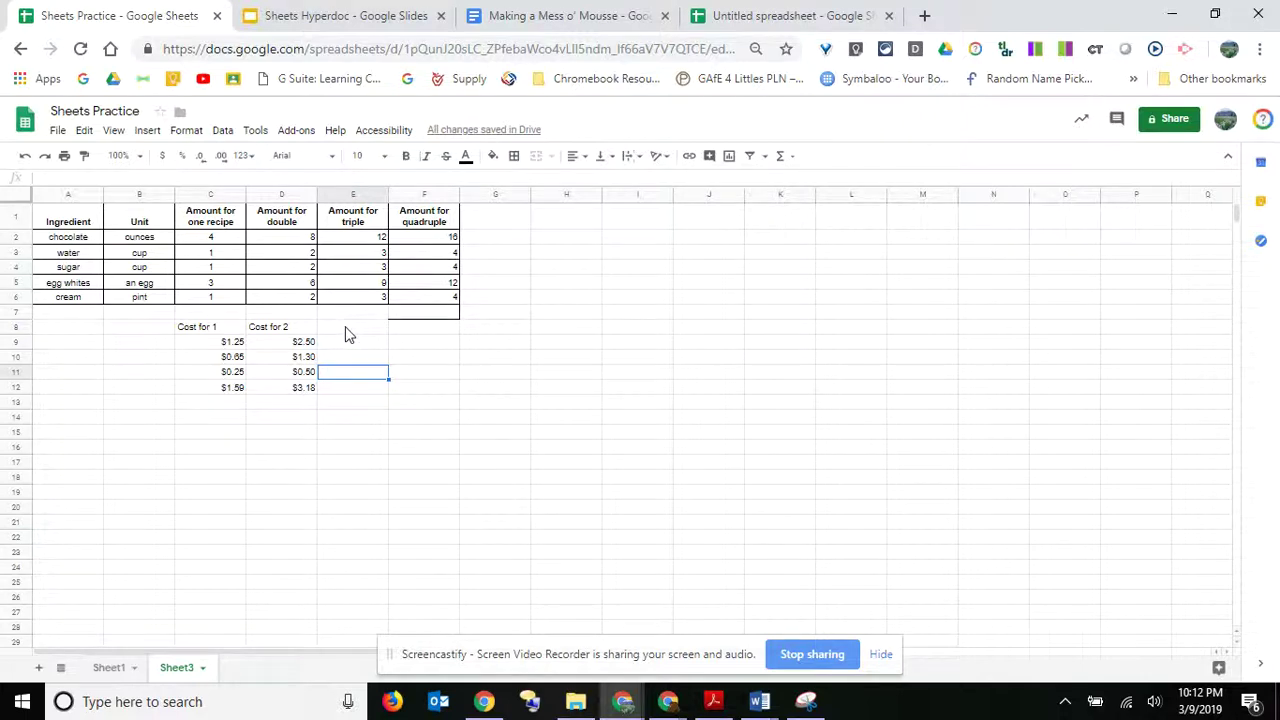
click(348, 329)
click(416, 331)
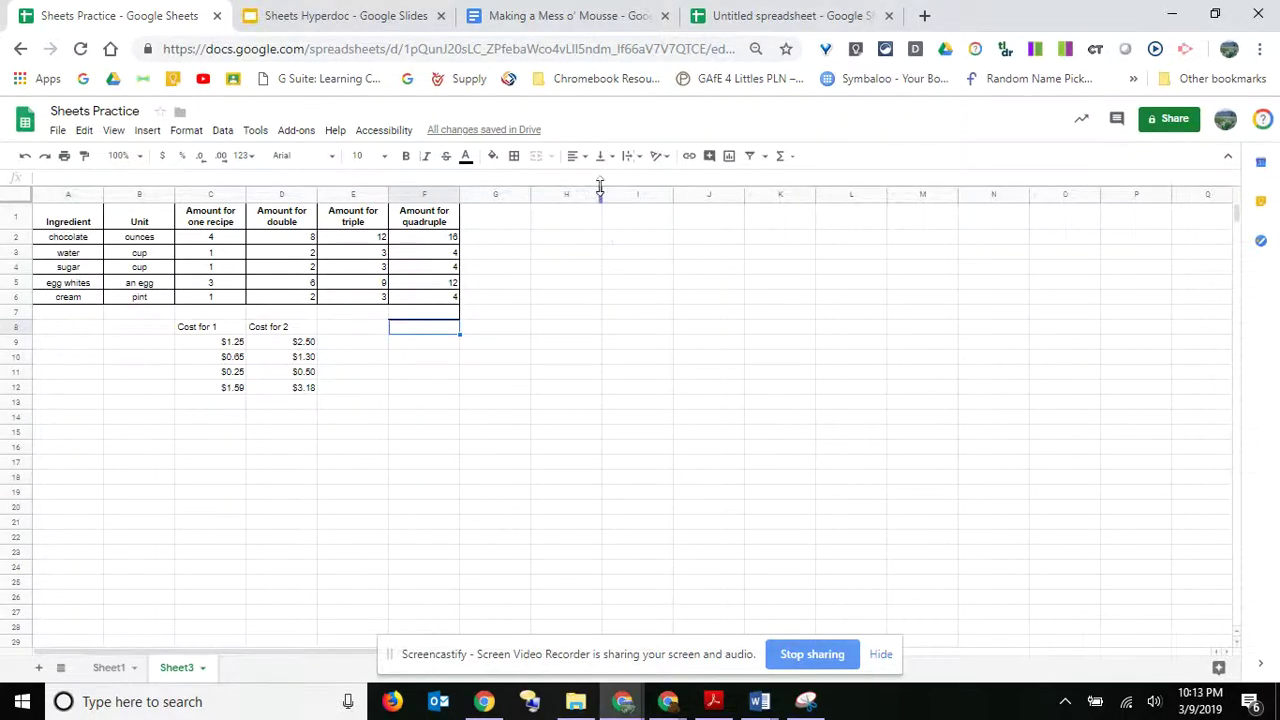
click(792, 160)
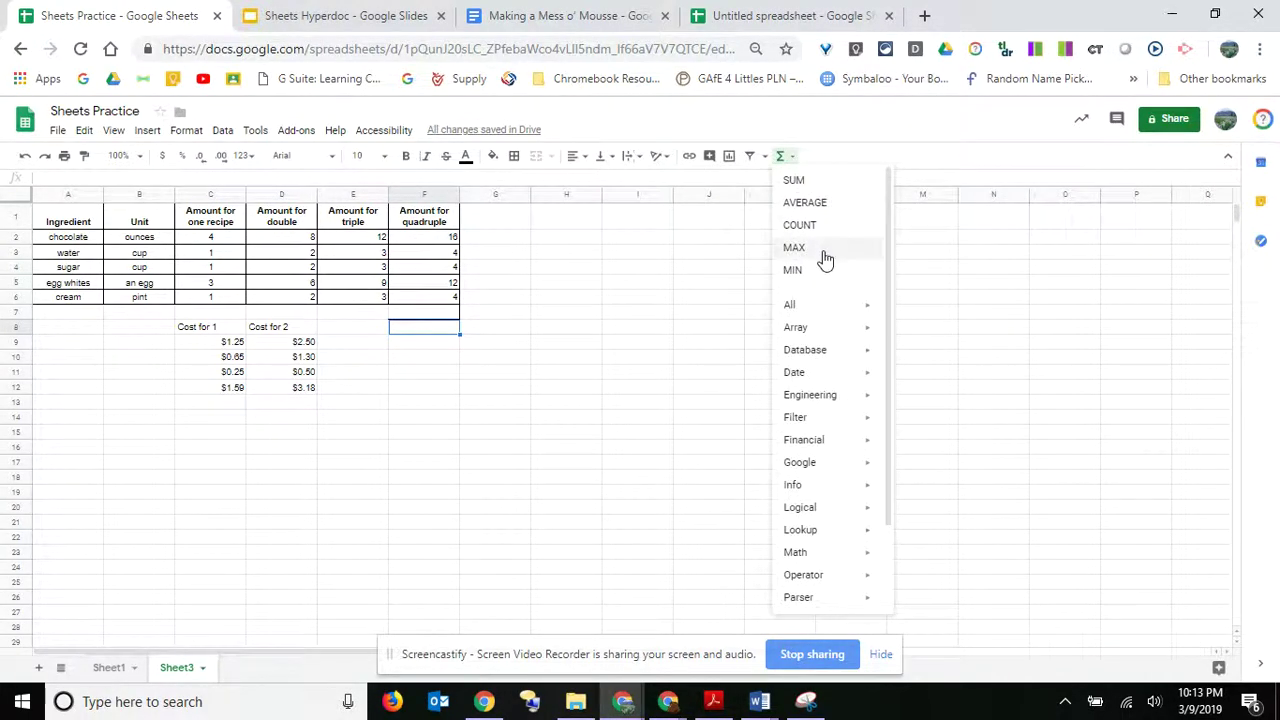
scroll(820, 300, down, 1)
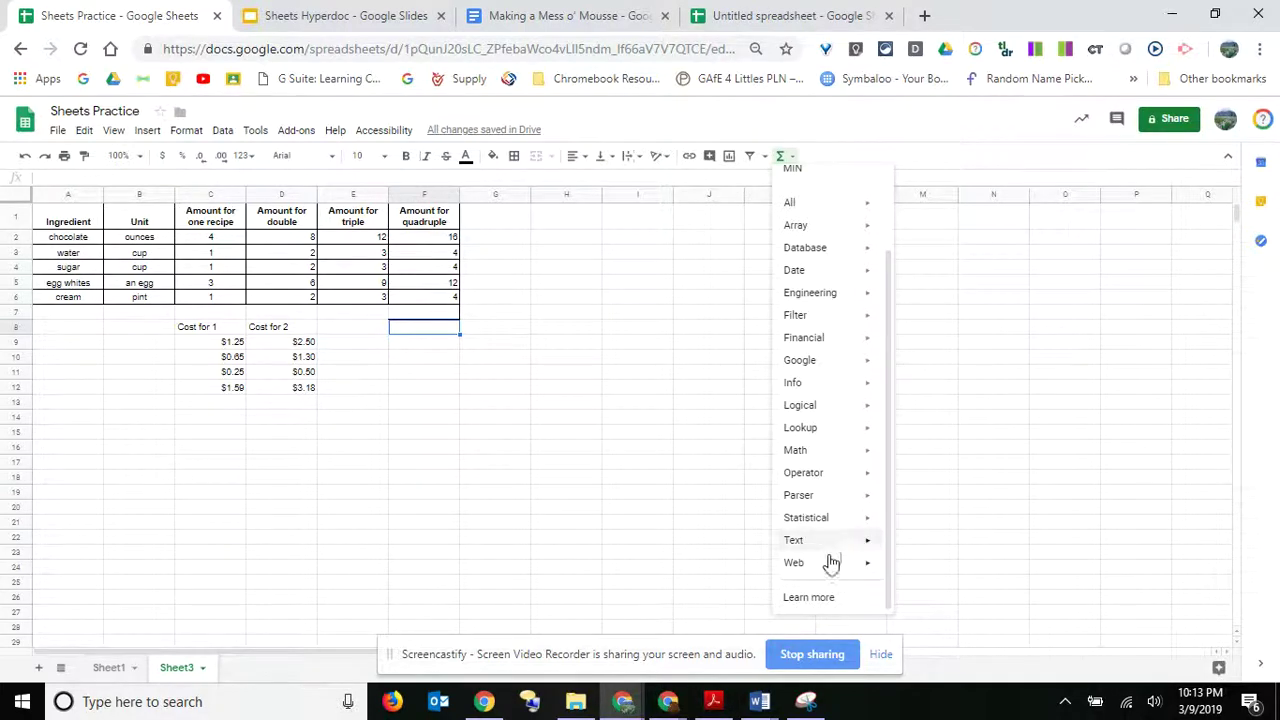
mouse_move(868, 298)
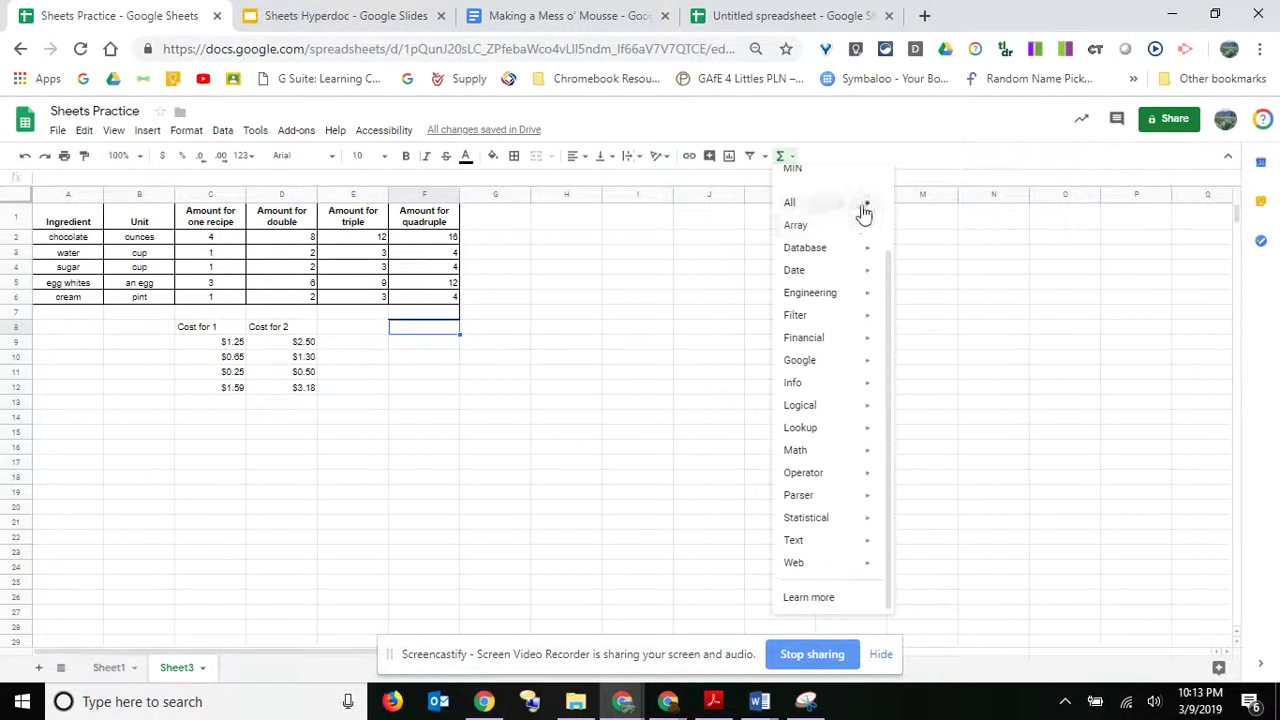
mouse_move(868, 207)
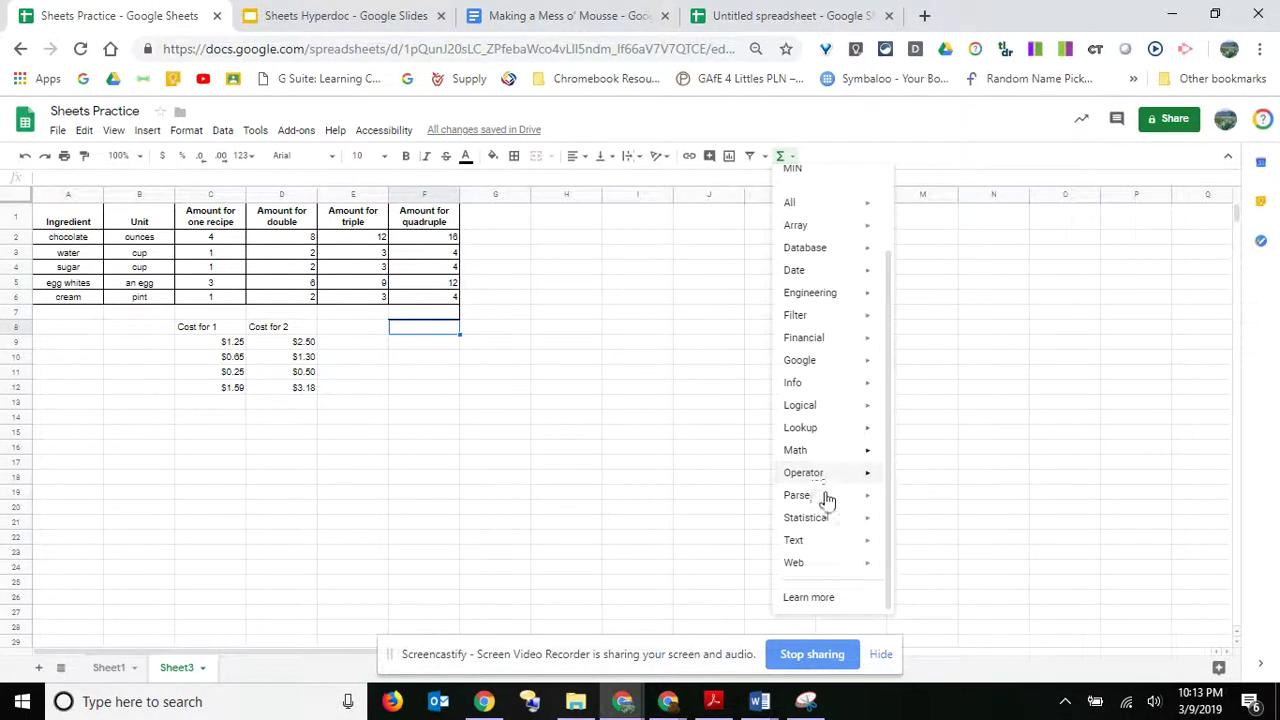
mouse_move(830, 522)
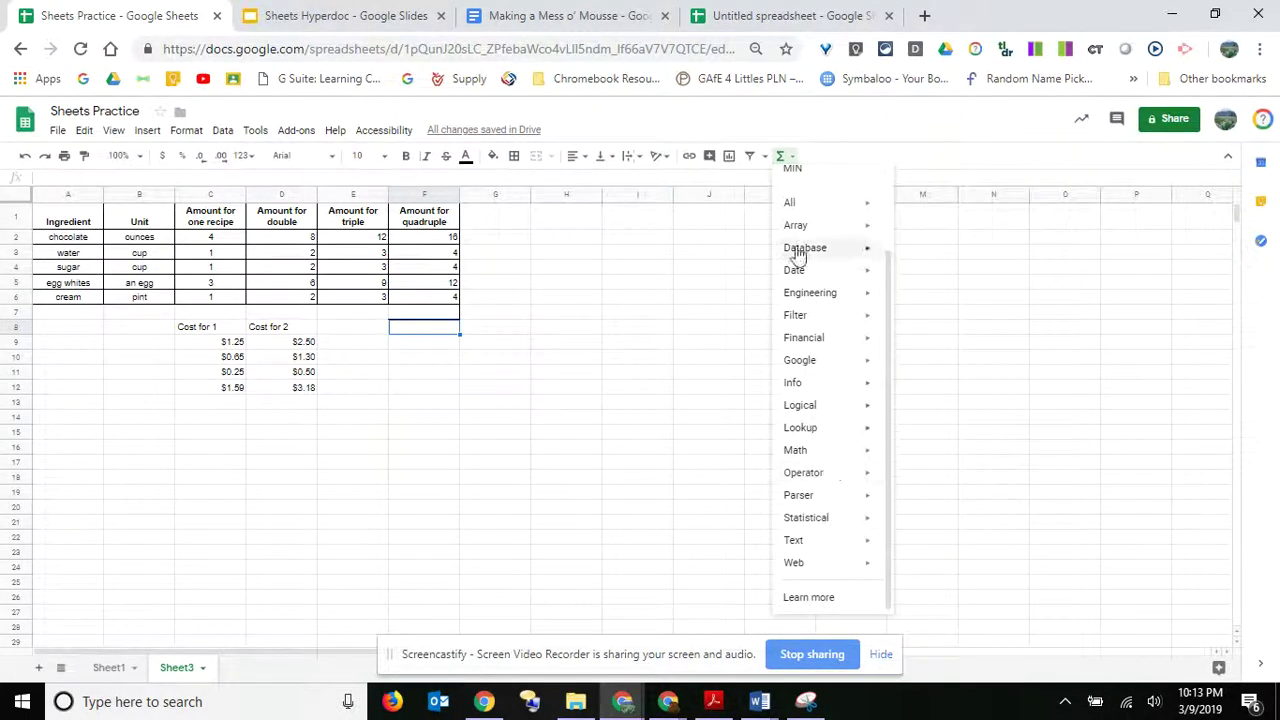